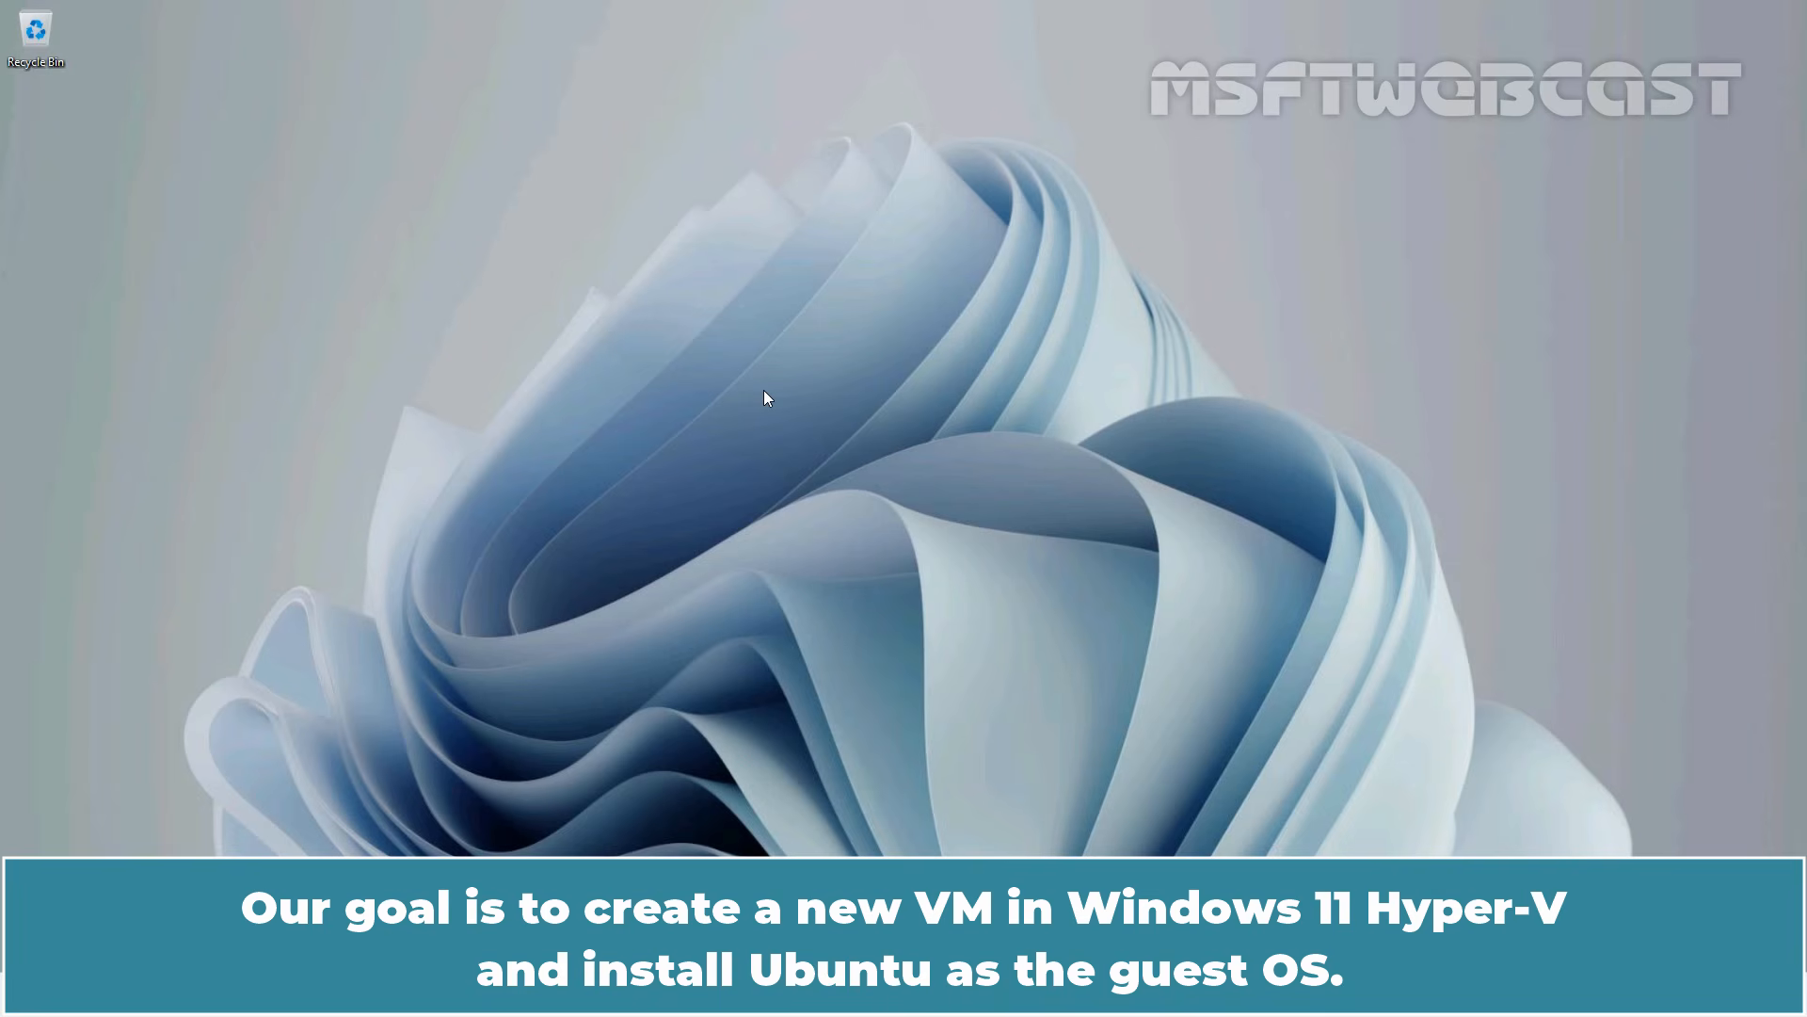
Step: Launch Hyper-V Quick Create, allow it to make changes to the device, and move its window closer to the screen's centre
{"action": "key", "text": "super"}
{"action": "type", "text": "quick"}
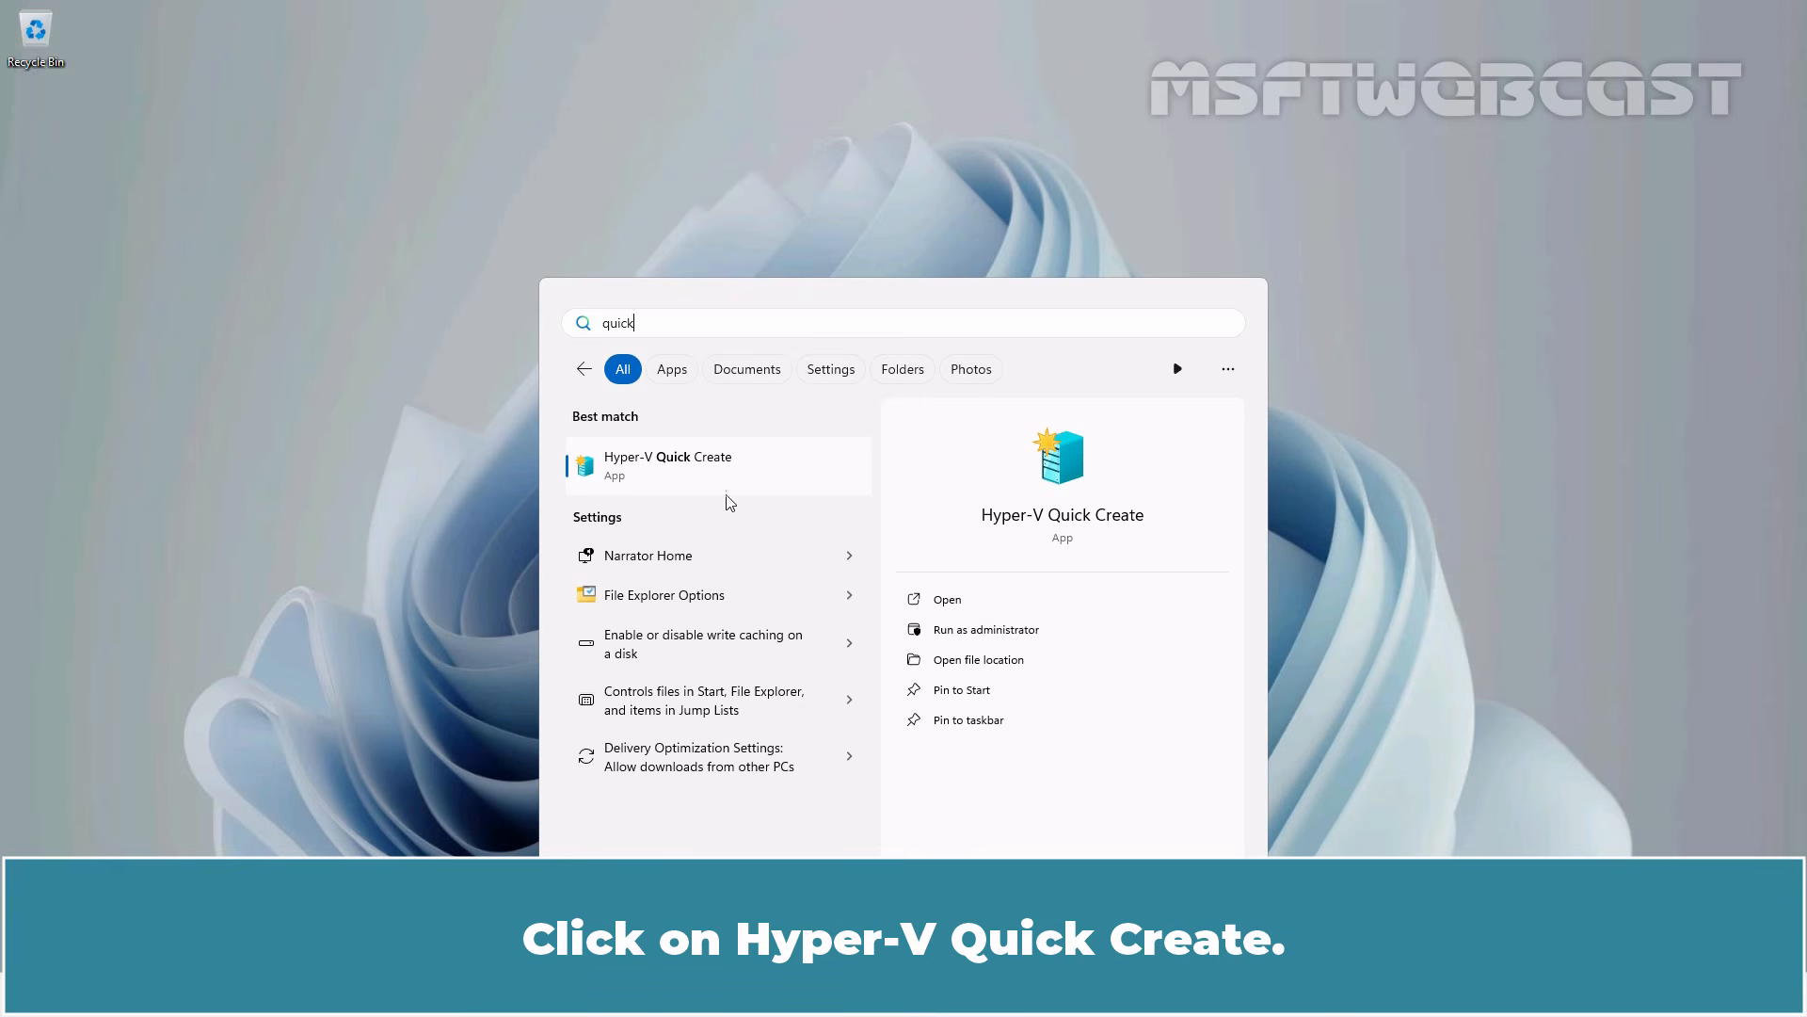
{"action": "left_click", "coordinate": [646, 467]}
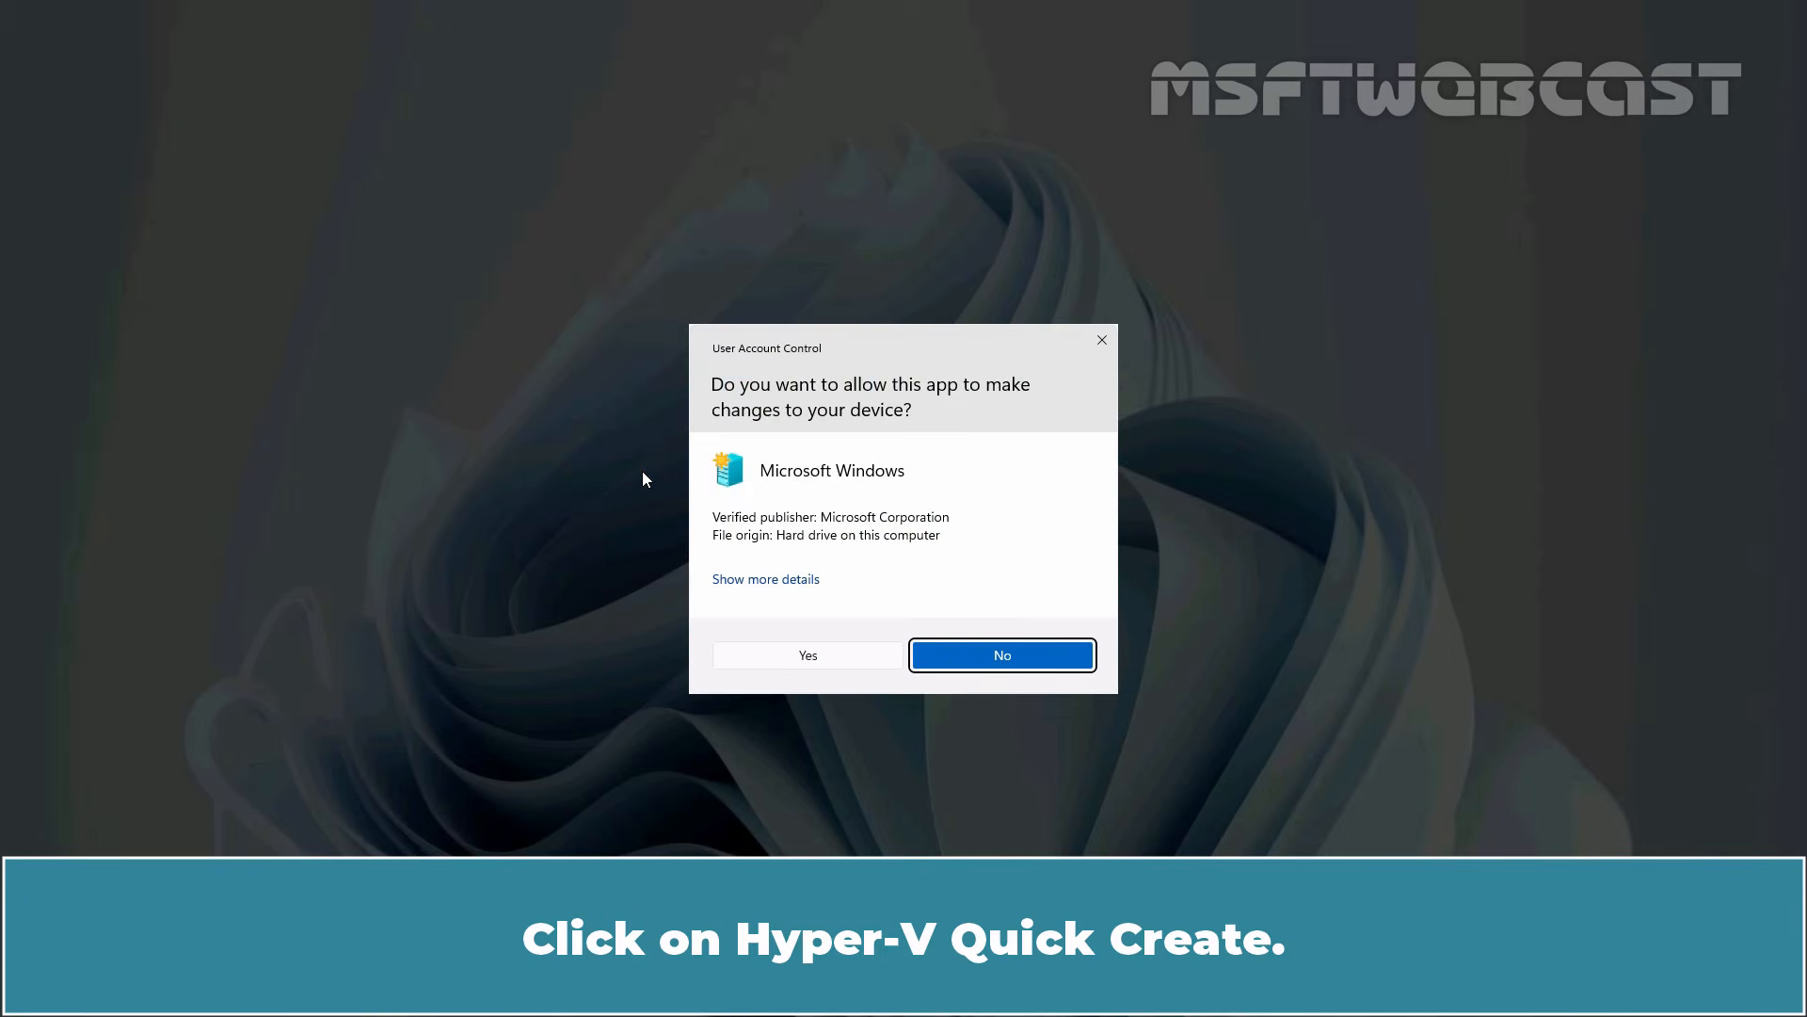
{"action": "left_click", "coordinate": [807, 656]}
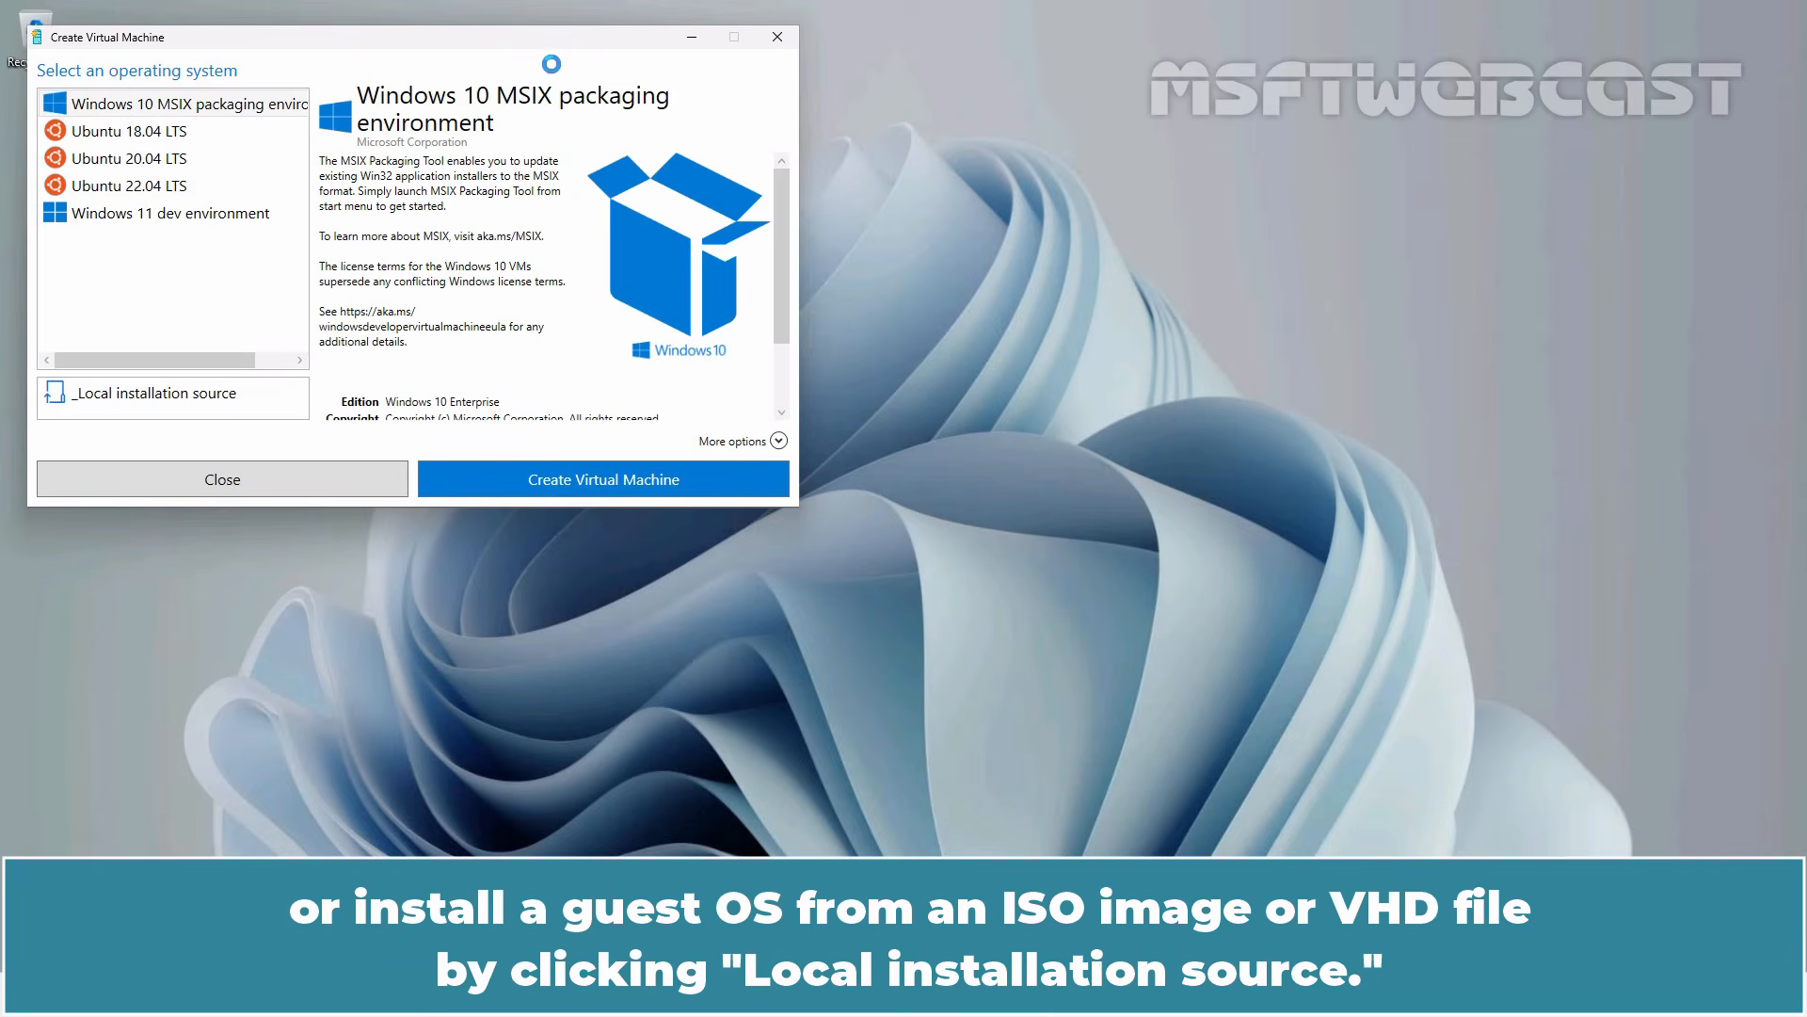
{"action": "left_click_drag", "start_coordinate": [484, 44], "coordinate": [768, 165]}
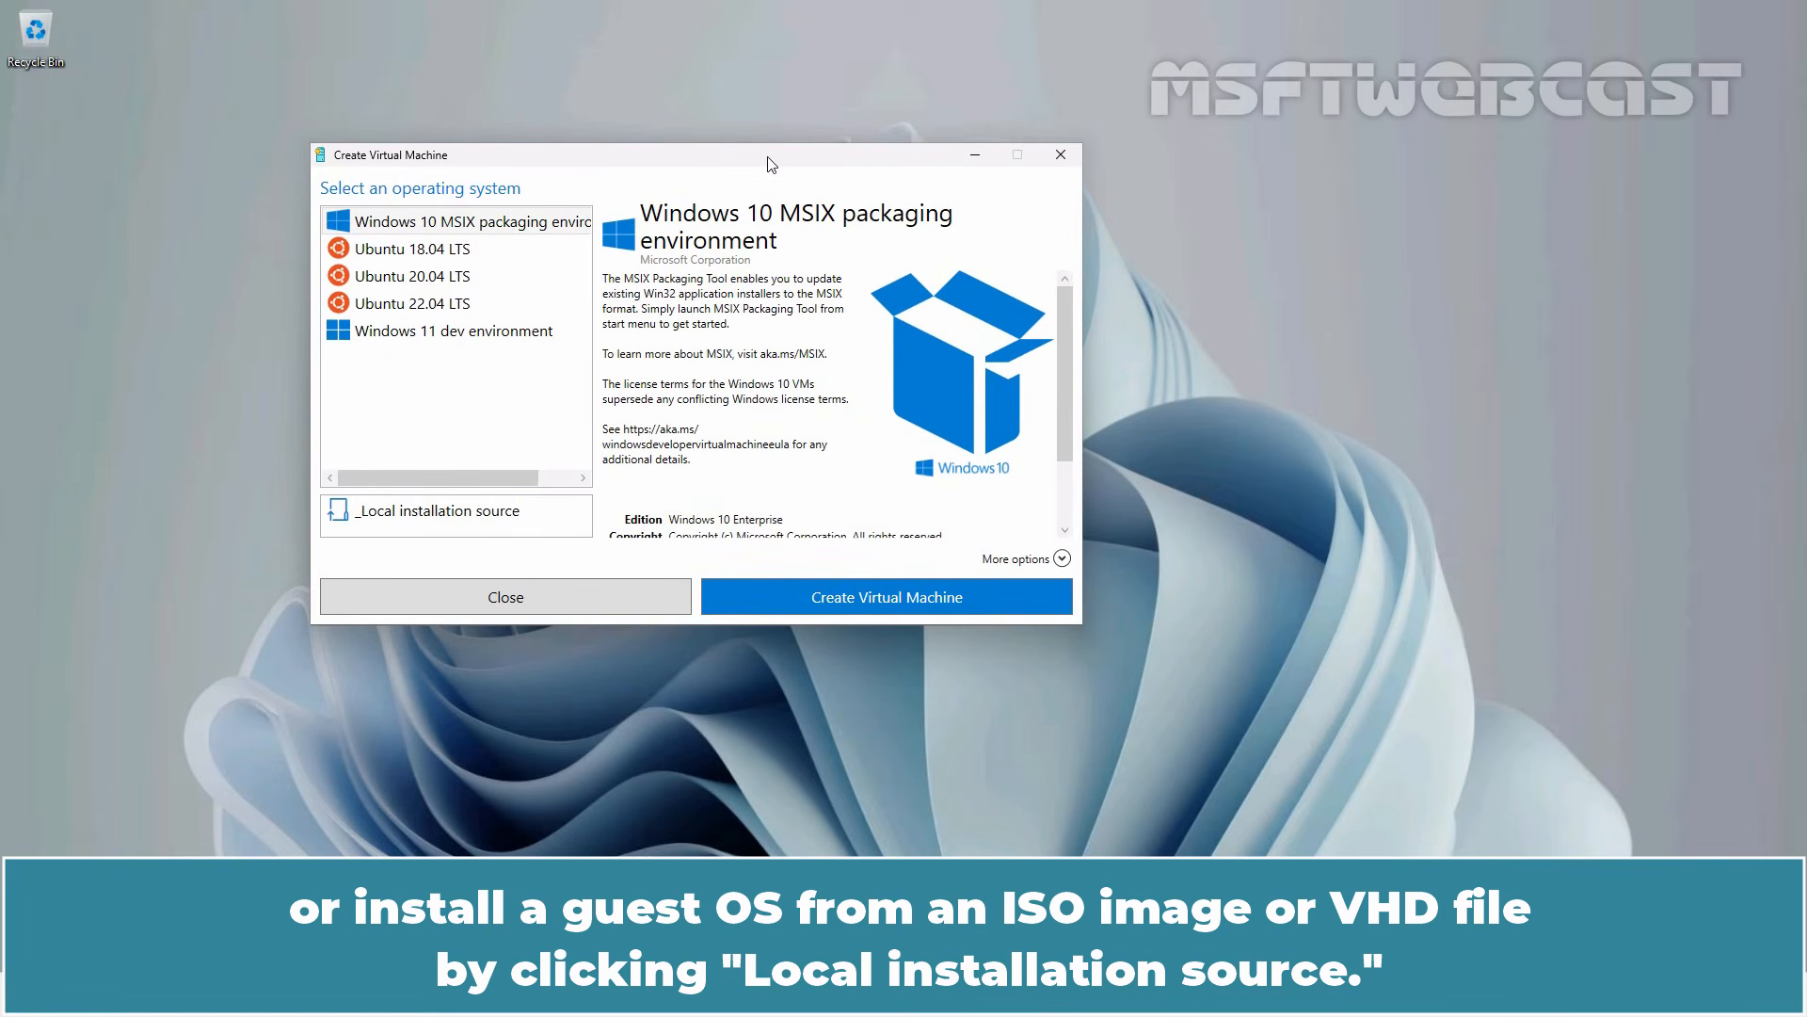
Step: Create a virtual machine from the Ubuntu 22.04 LTS gallery image after viewing the local installation source option
{"action": "left_click", "coordinate": [449, 513]}
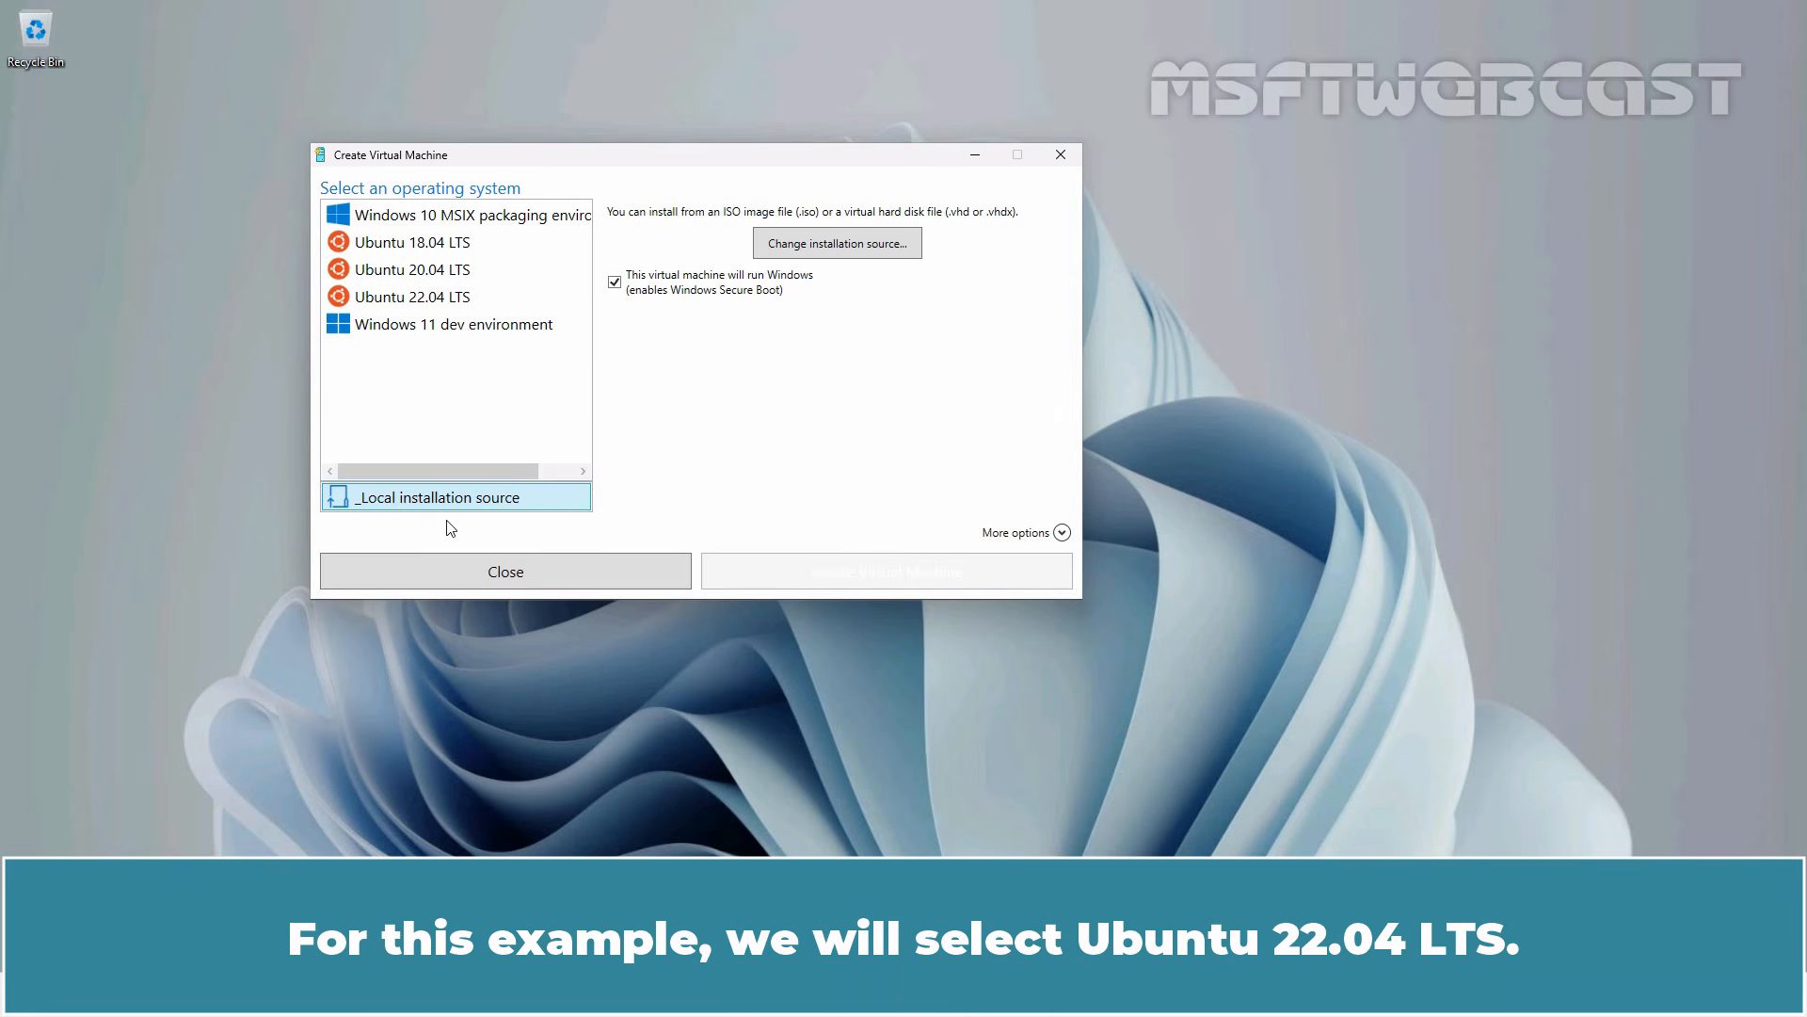
{"action": "left_click", "coordinate": [414, 301]}
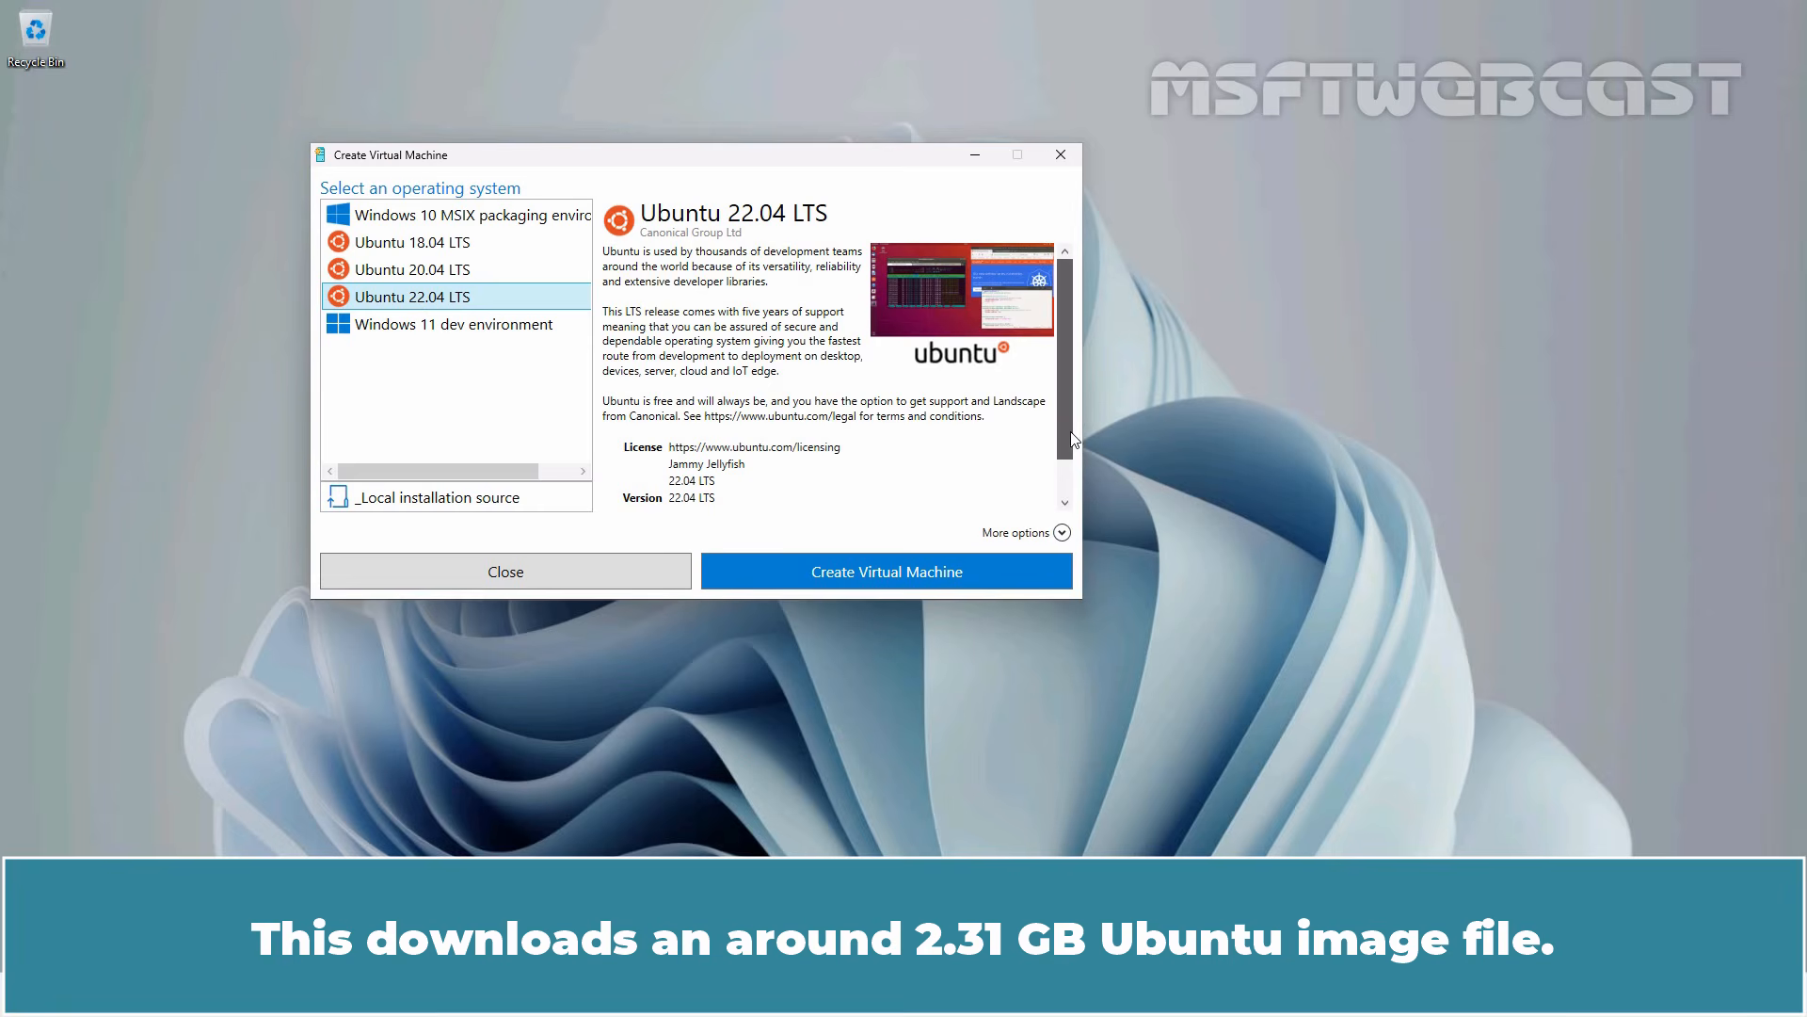
{"action": "scroll", "coordinate": [1071, 442], "scroll_direction": "down", "scroll_amount": 1}
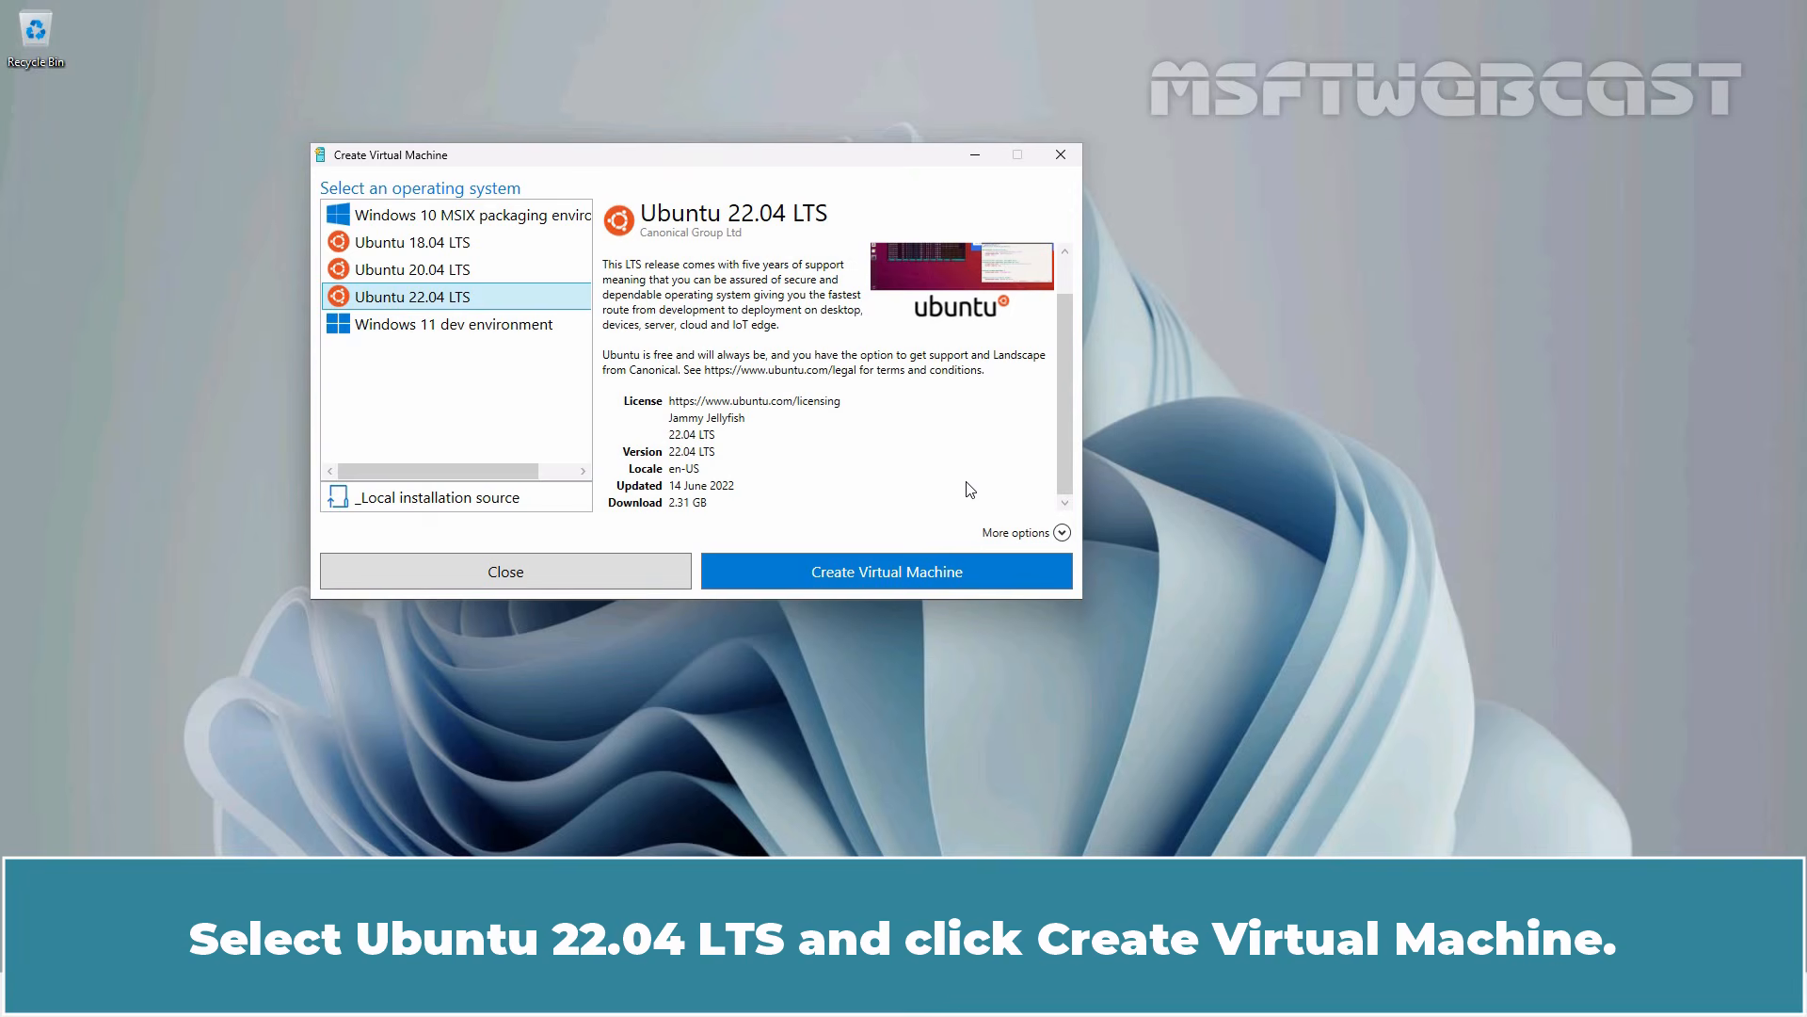
{"action": "left_click", "coordinate": [885, 577]}
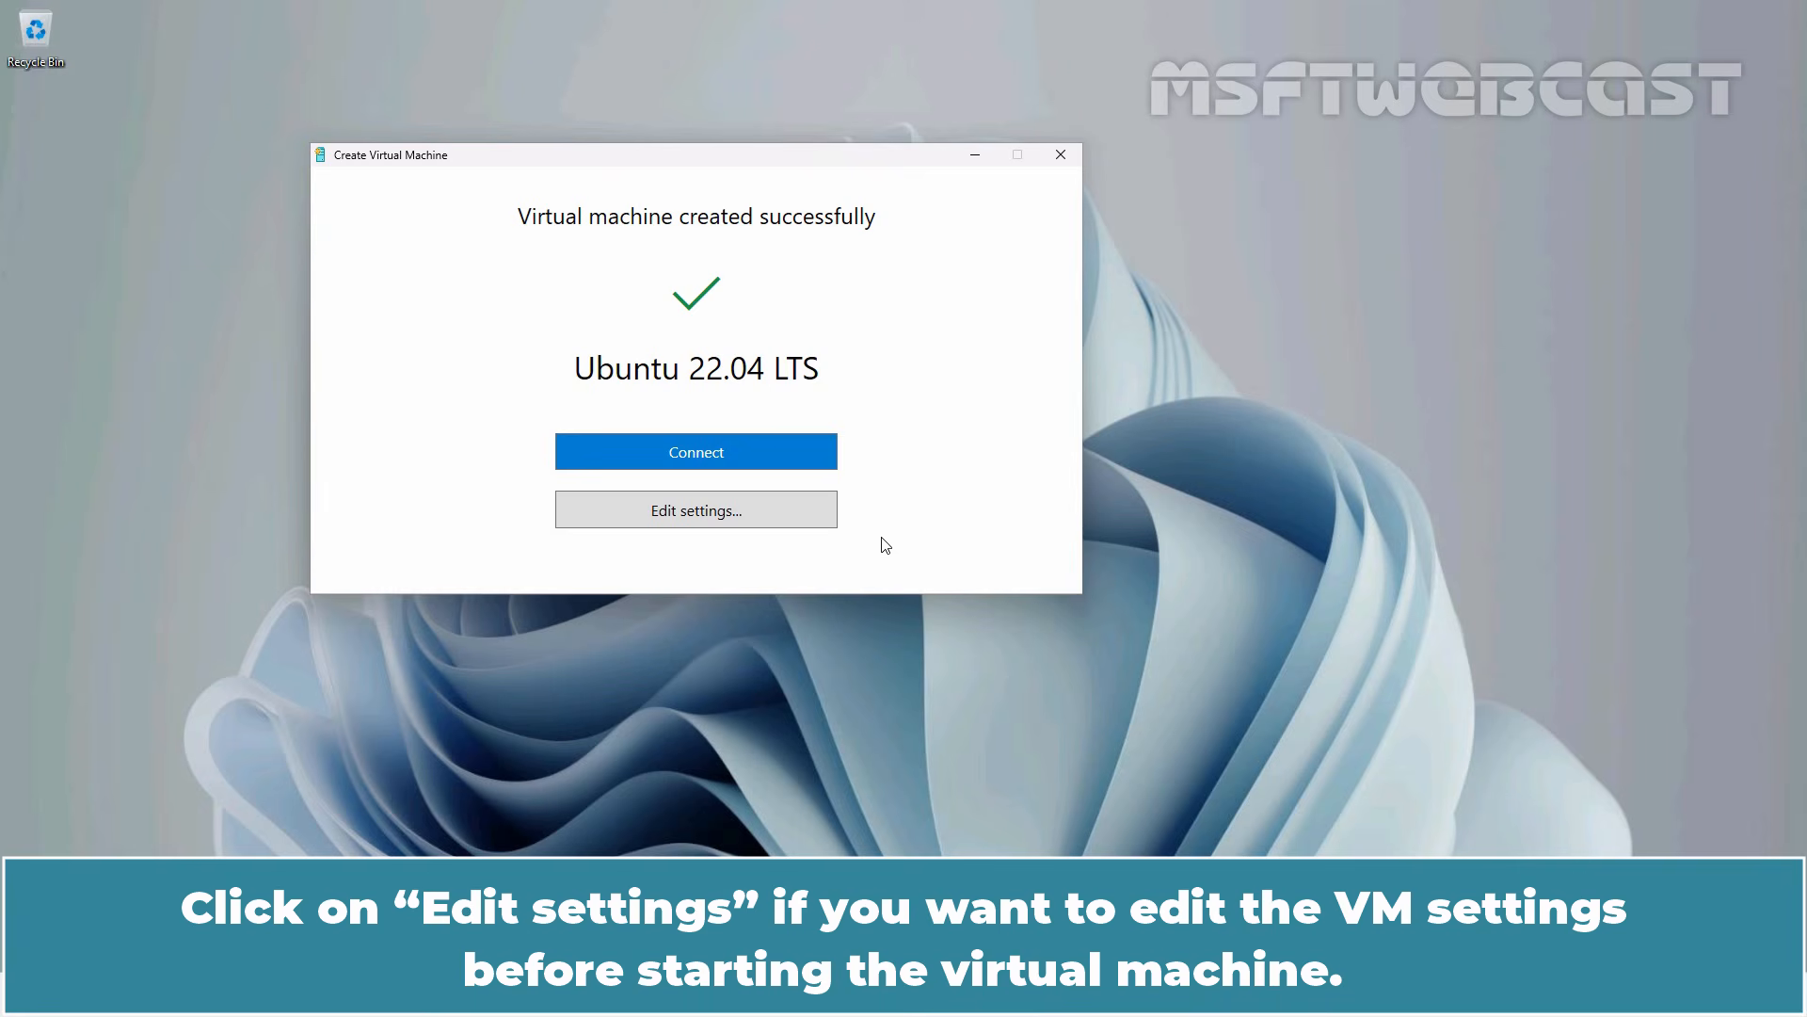
Step: Review the new virtual machine's security, memory, processor, hard drive and network adapter settings, and close the settings
{"action": "left_click", "coordinate": [676, 513]}
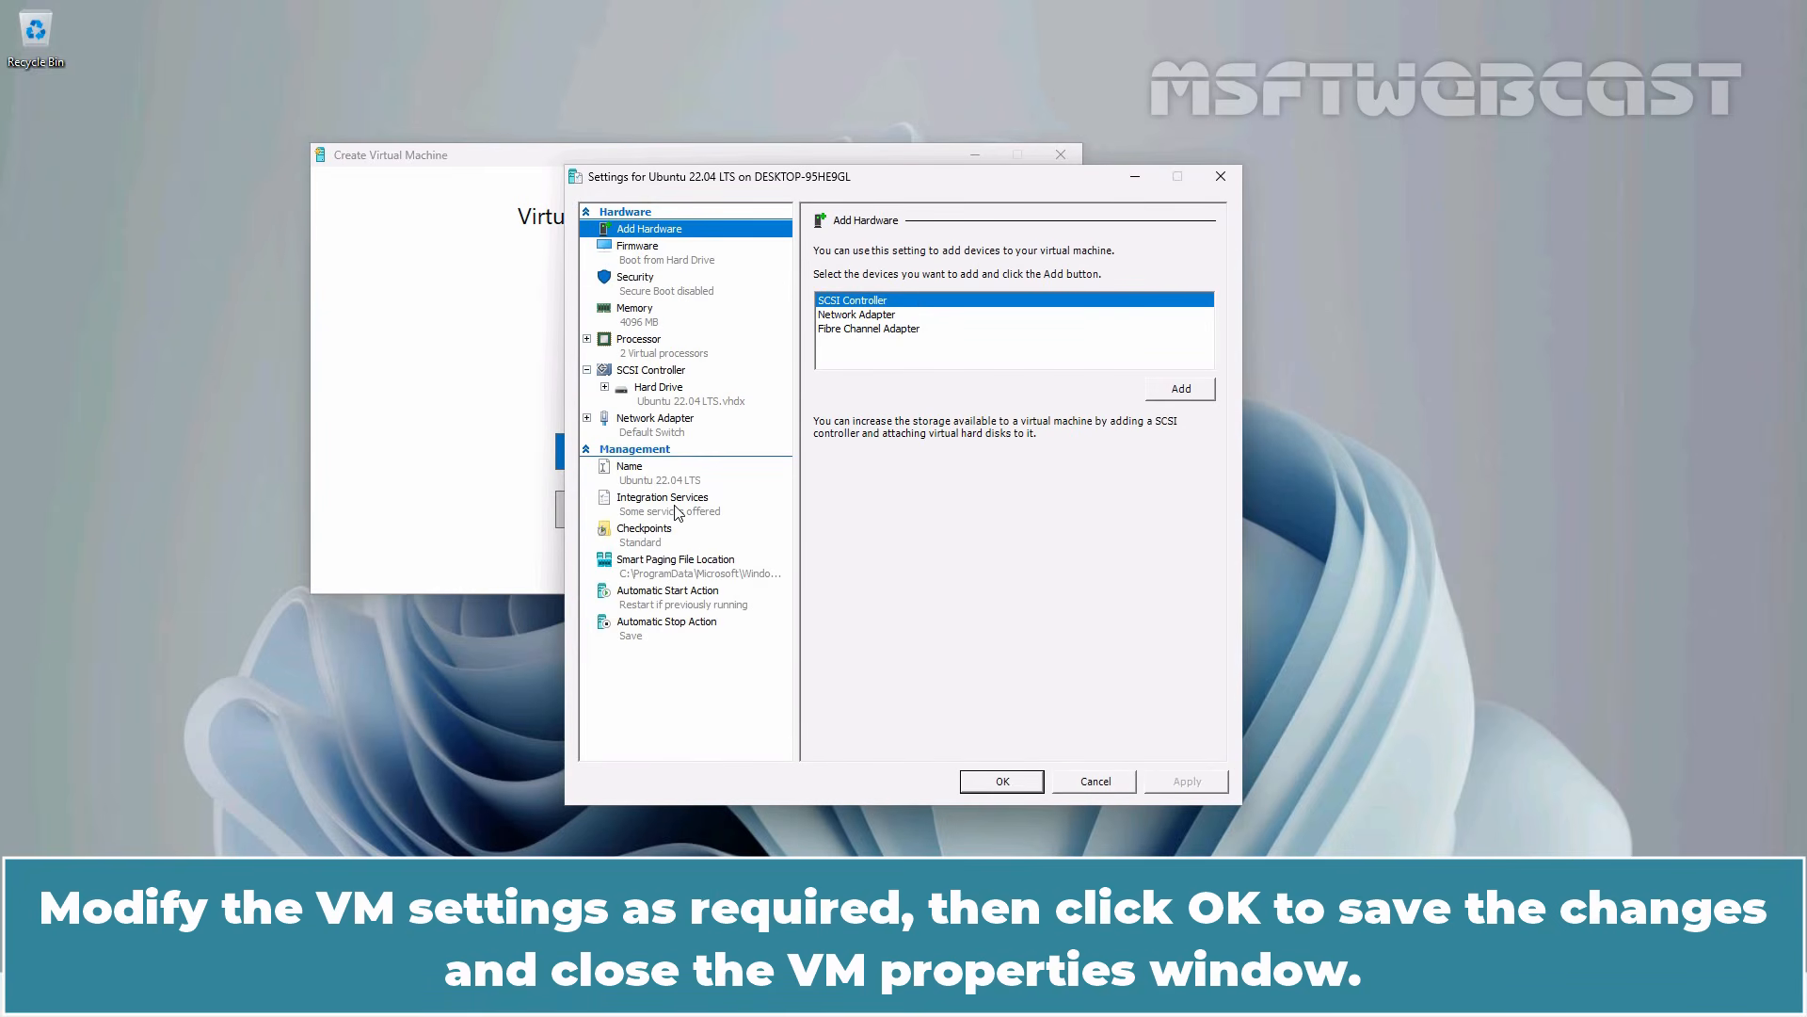
{"action": "left_click", "coordinate": [645, 293]}
{"action": "left_click", "coordinate": [646, 322]}
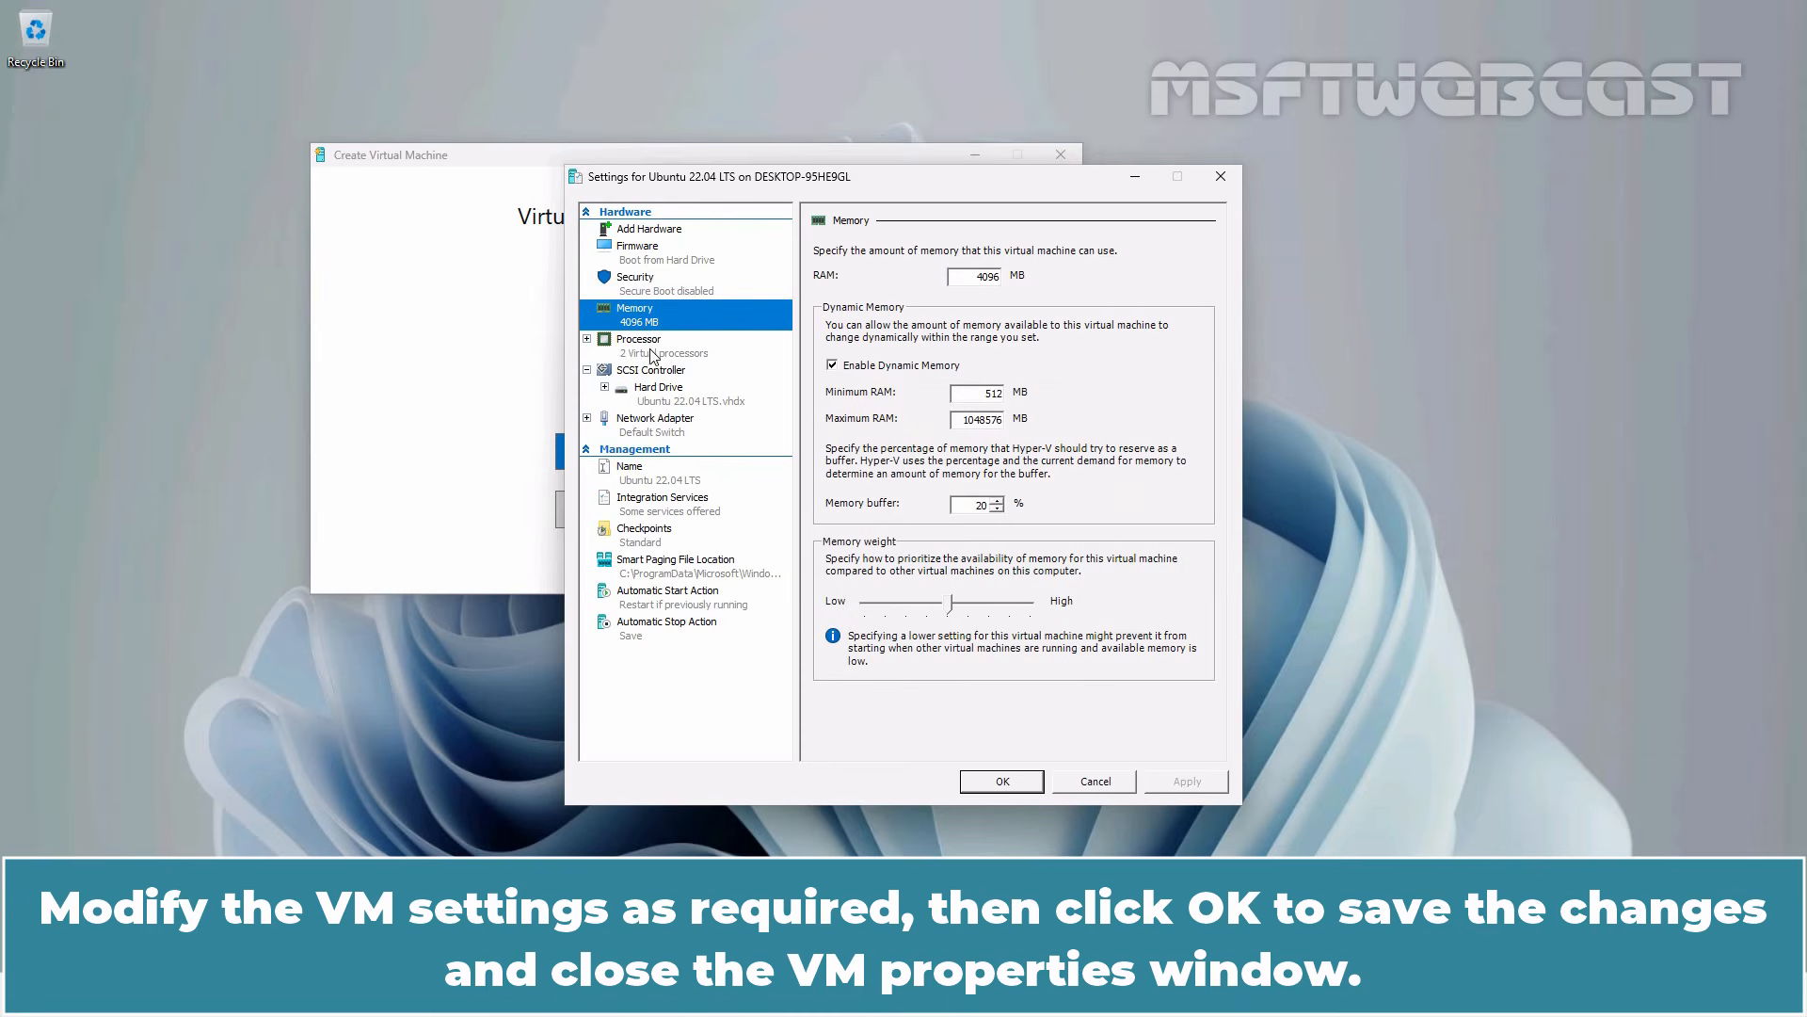
{"action": "left_click", "coordinate": [655, 353]}
{"action": "left_click", "coordinate": [657, 403]}
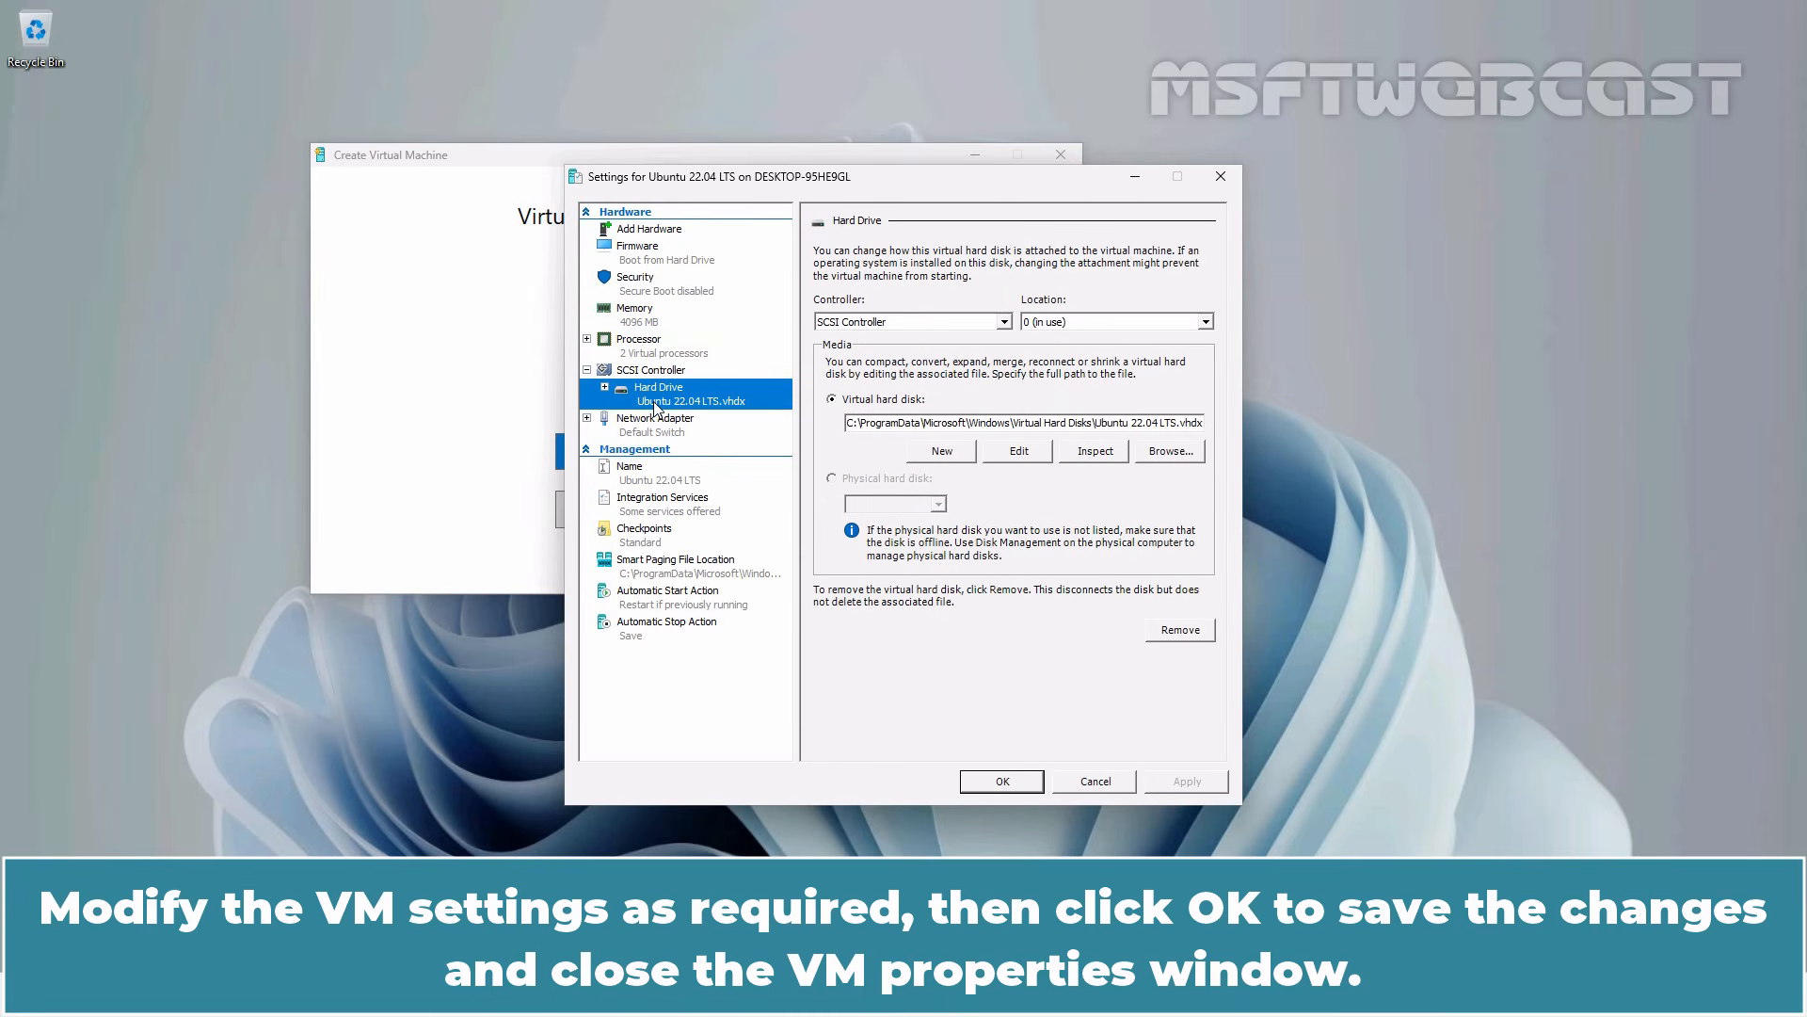
{"action": "left_click", "coordinate": [663, 431]}
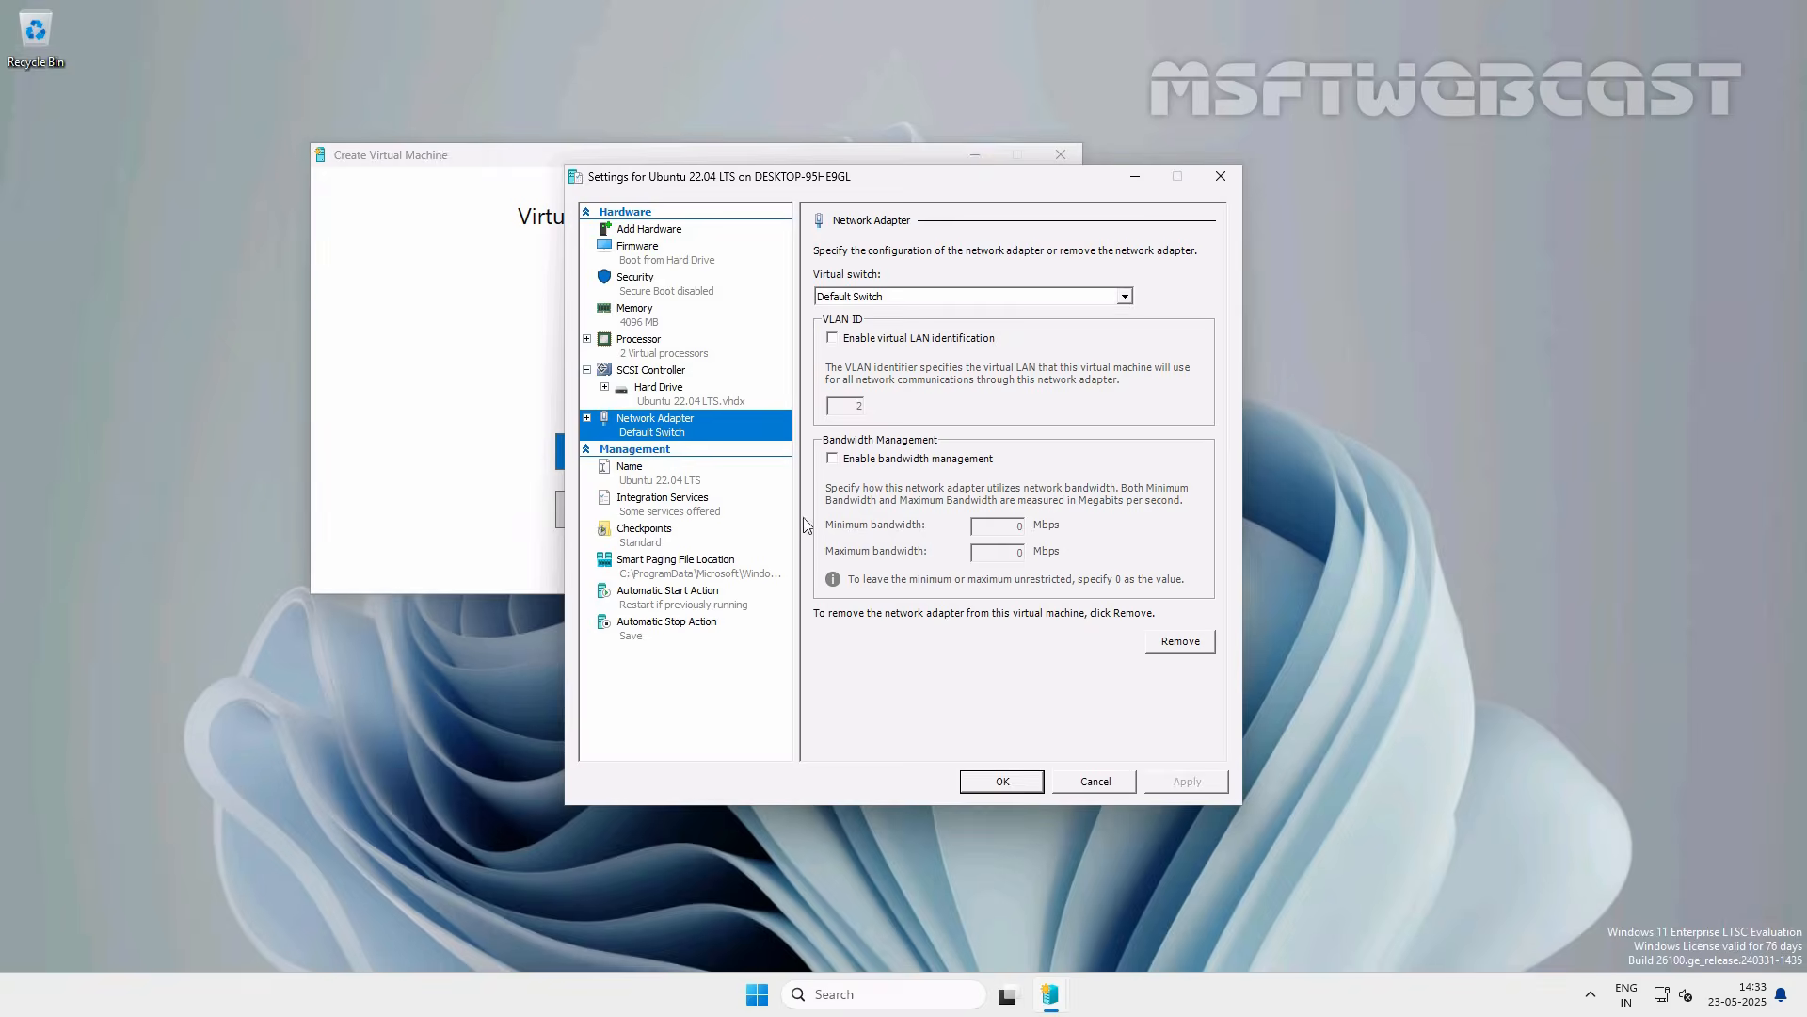
{"action": "left_click", "coordinate": [988, 783]}
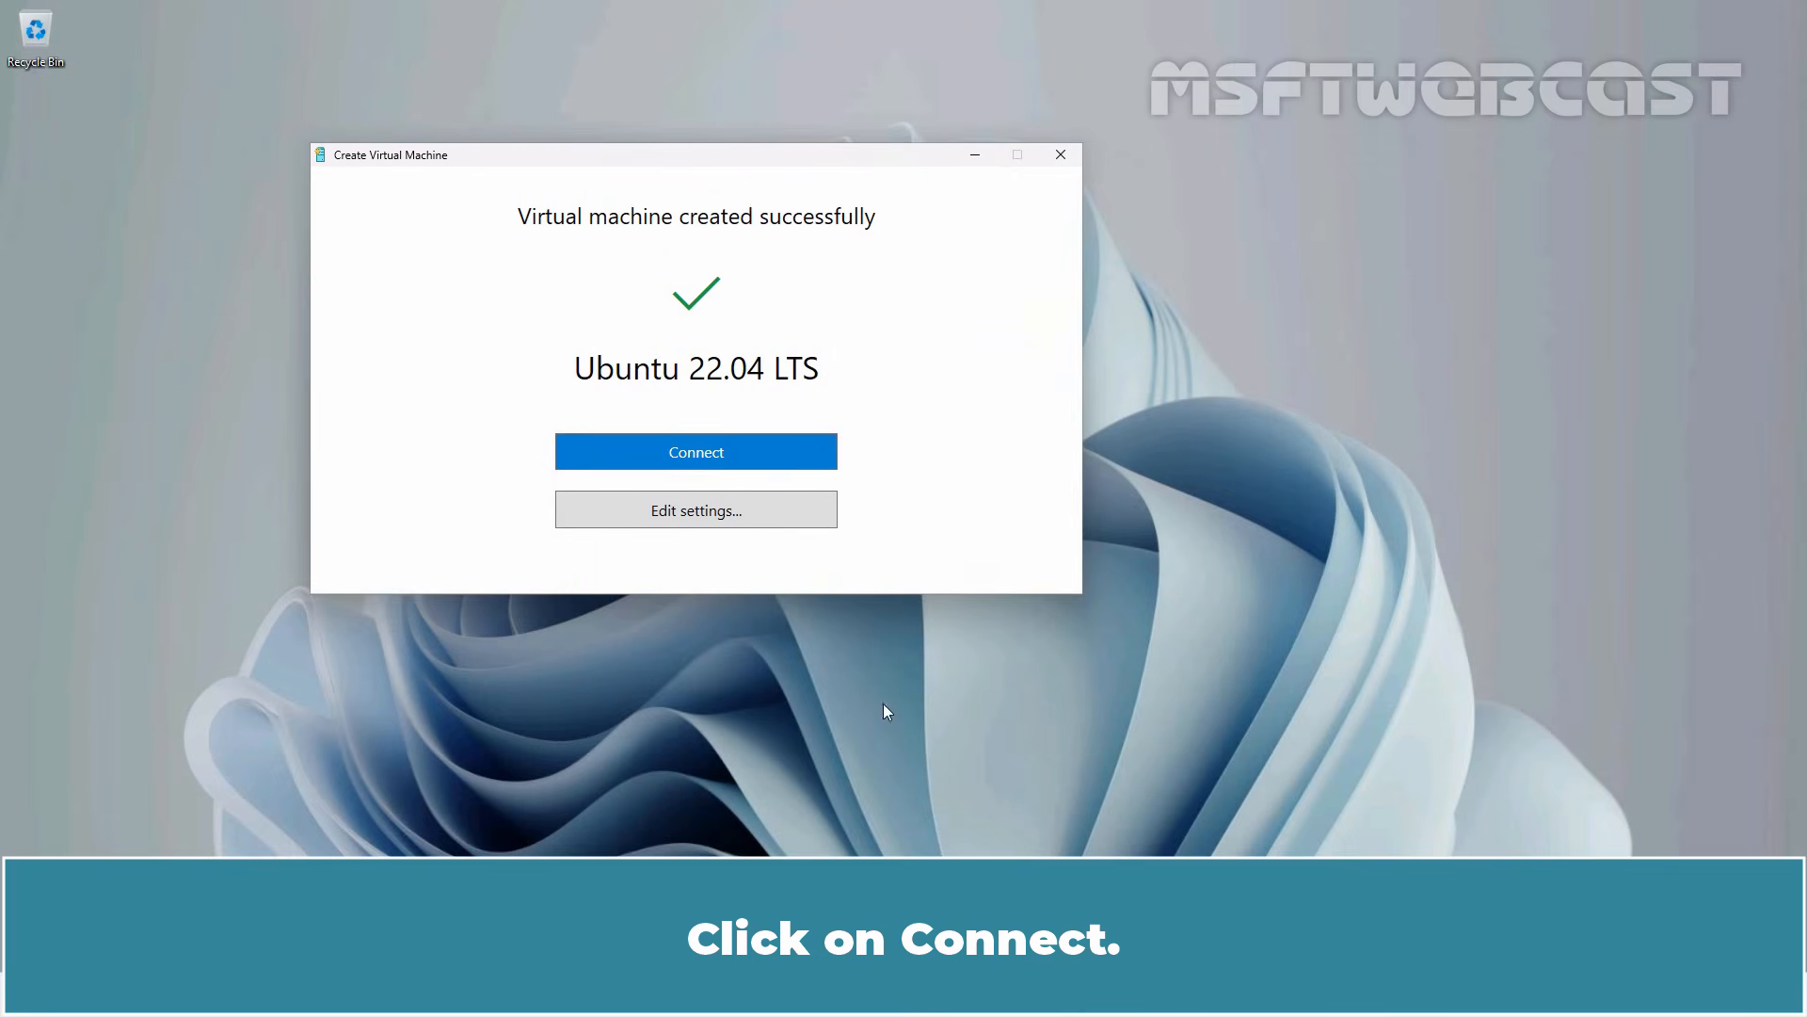
Step: Connect to the Ubuntu 22.04 LTS virtual machine and power it on
{"action": "left_click", "coordinate": [706, 456]}
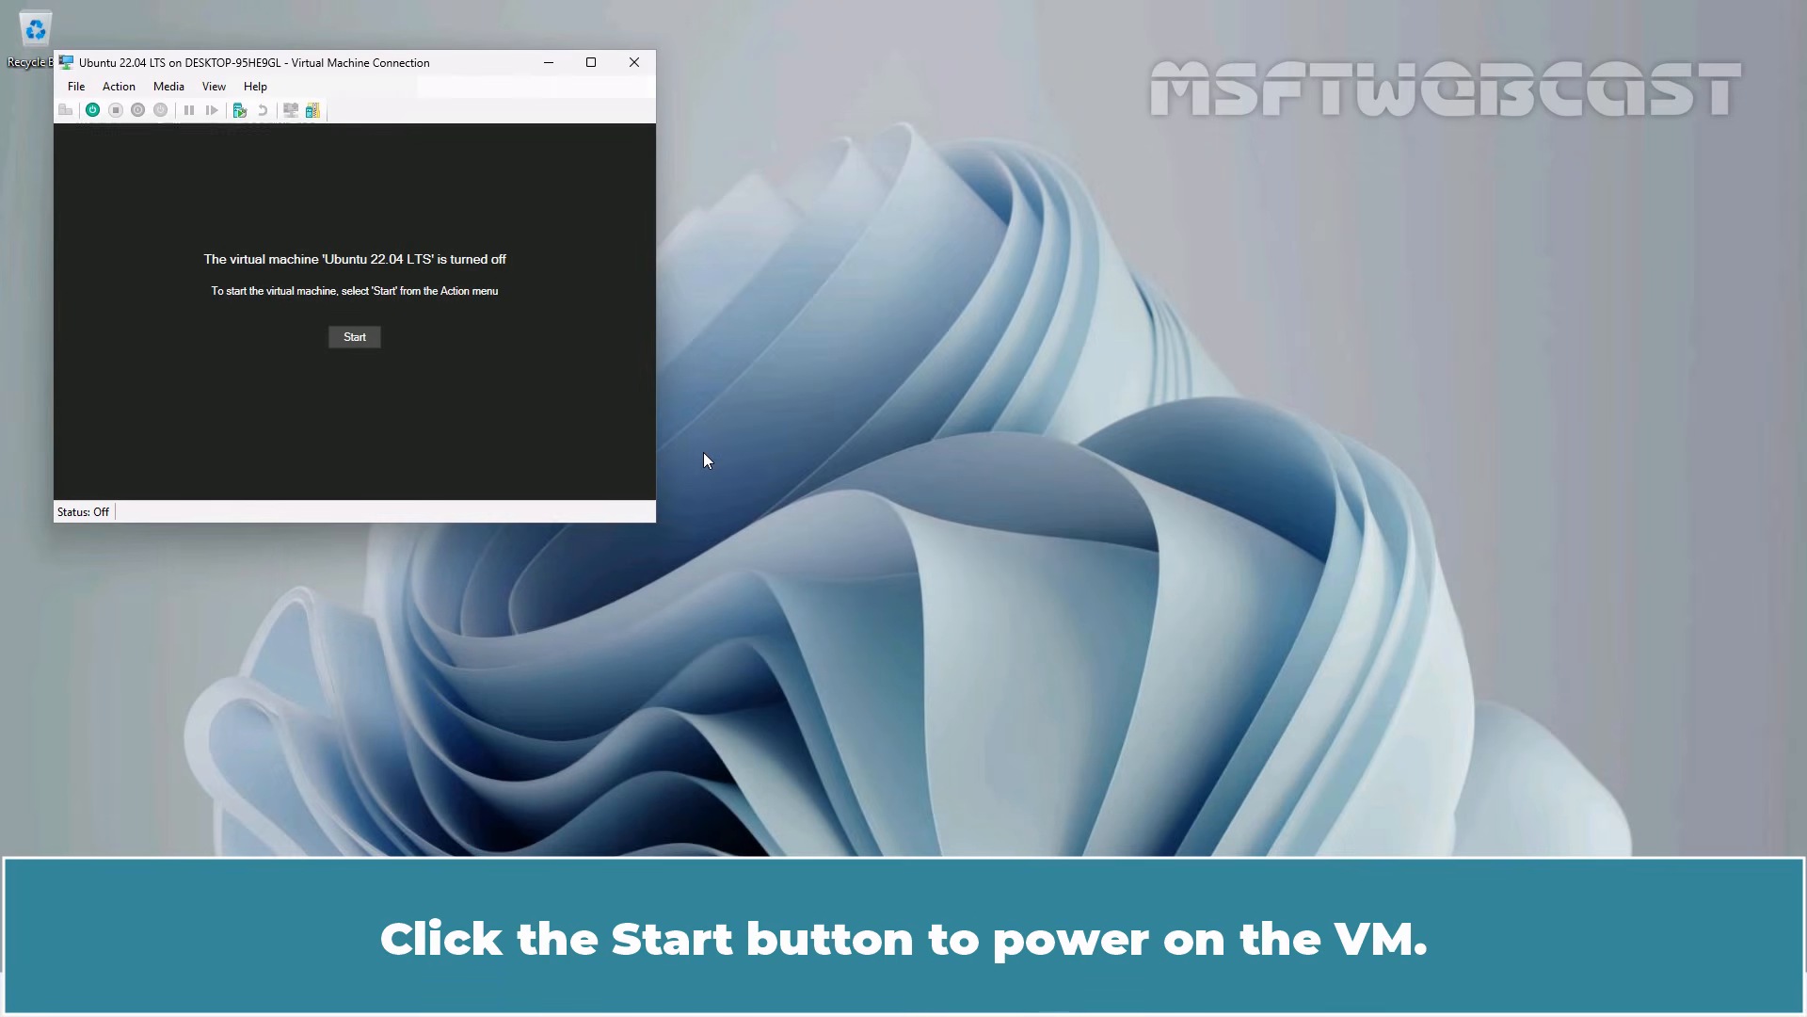
{"action": "left_click", "coordinate": [354, 339]}
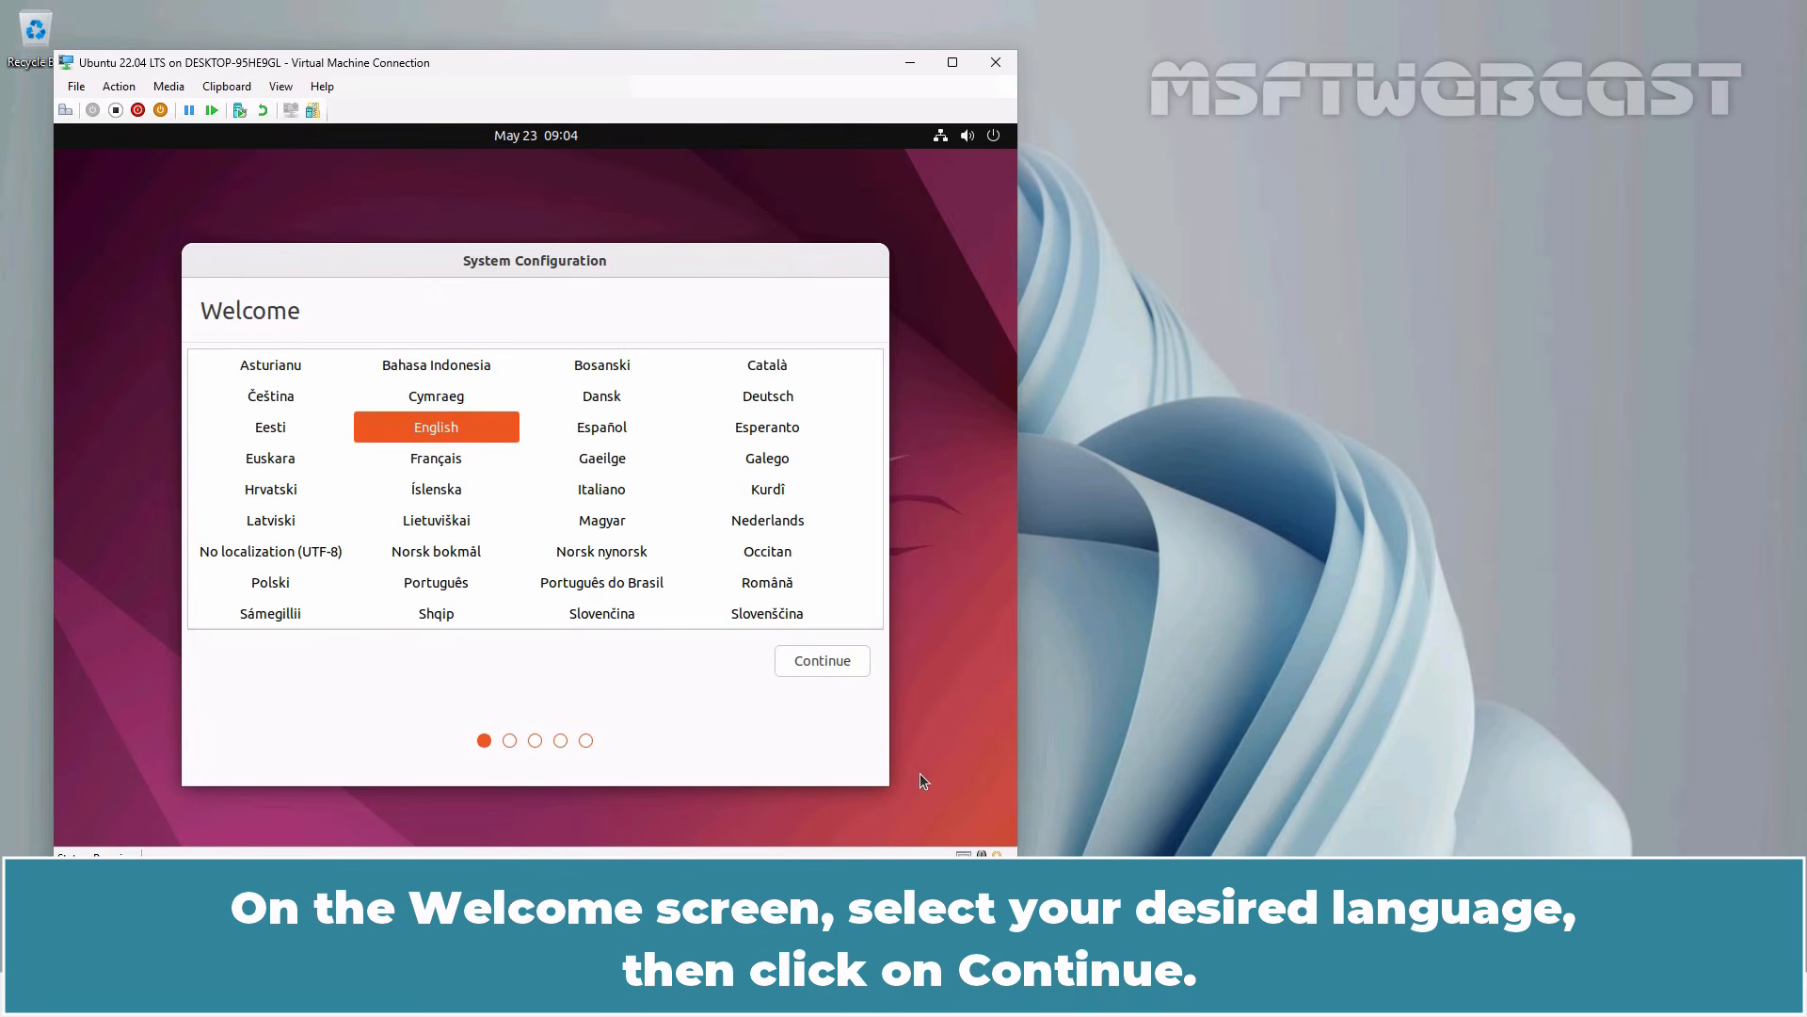
Step: Complete Ubuntu's system configuration with English language, English (US) keyboard layout and computer name MSFT-VM01, and start the installation
{"action": "left_click", "coordinate": [804, 669]}
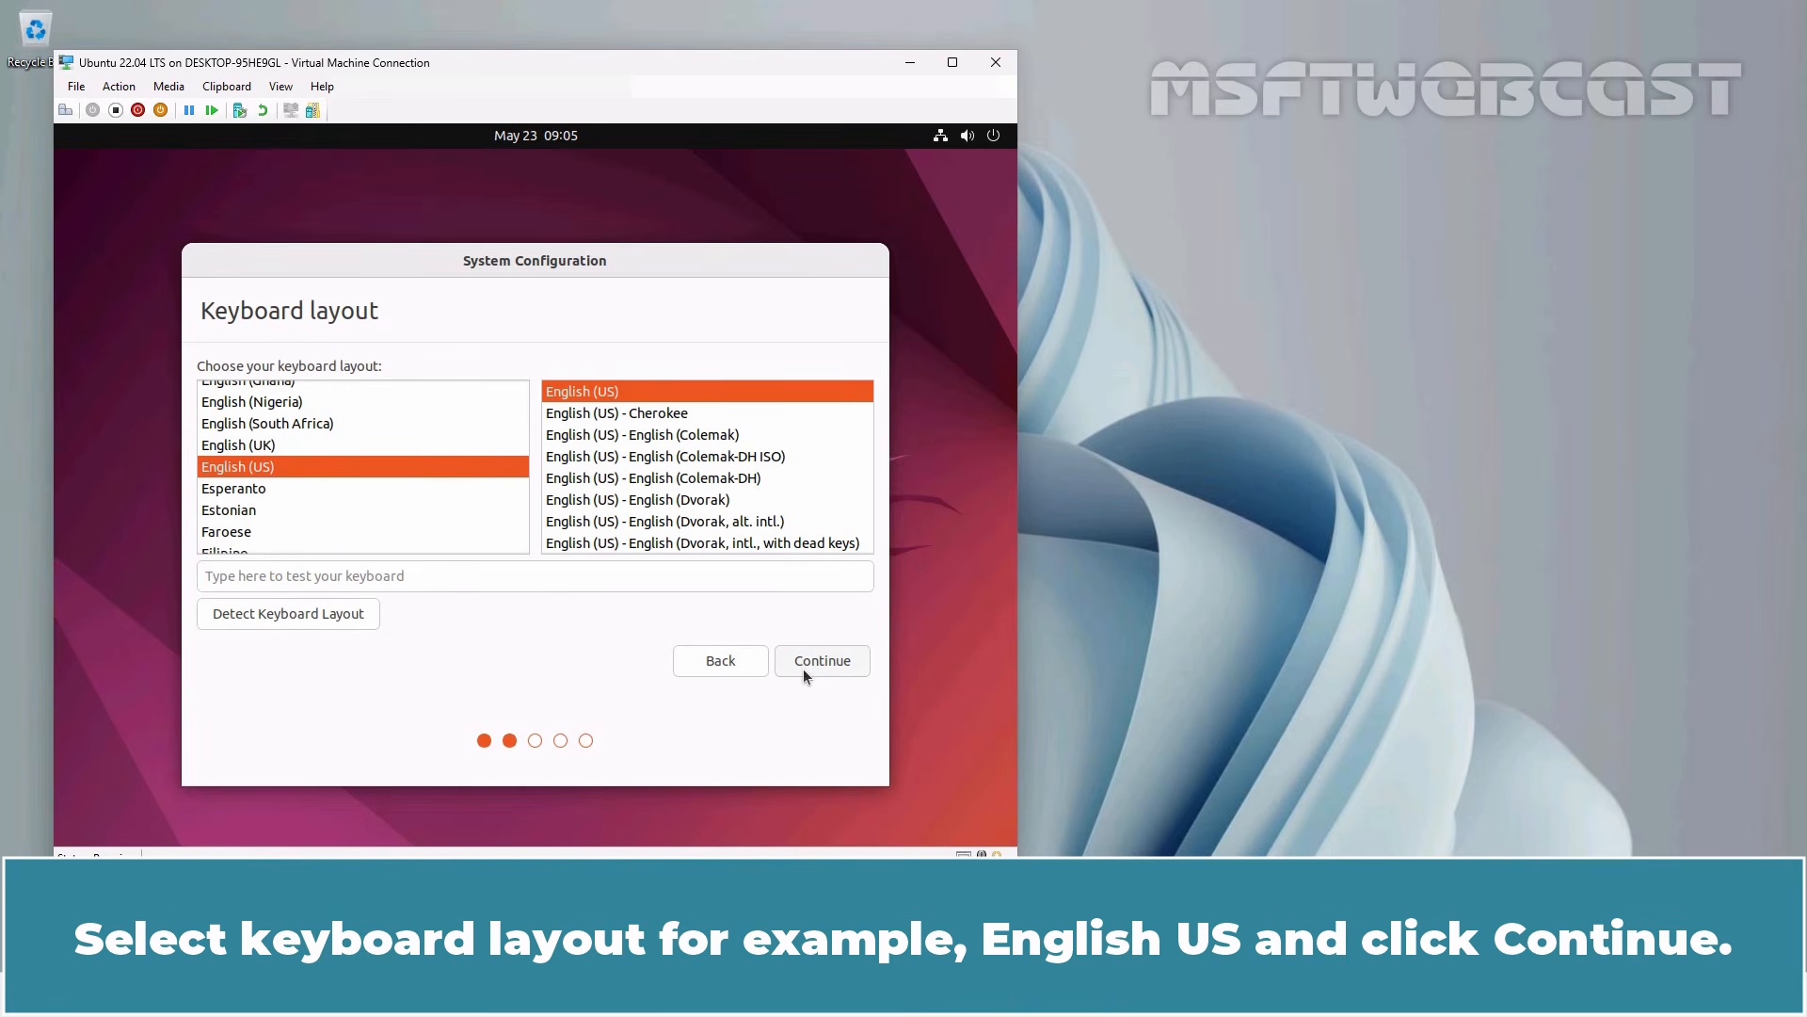
{"action": "left_click", "coordinate": [804, 669]}
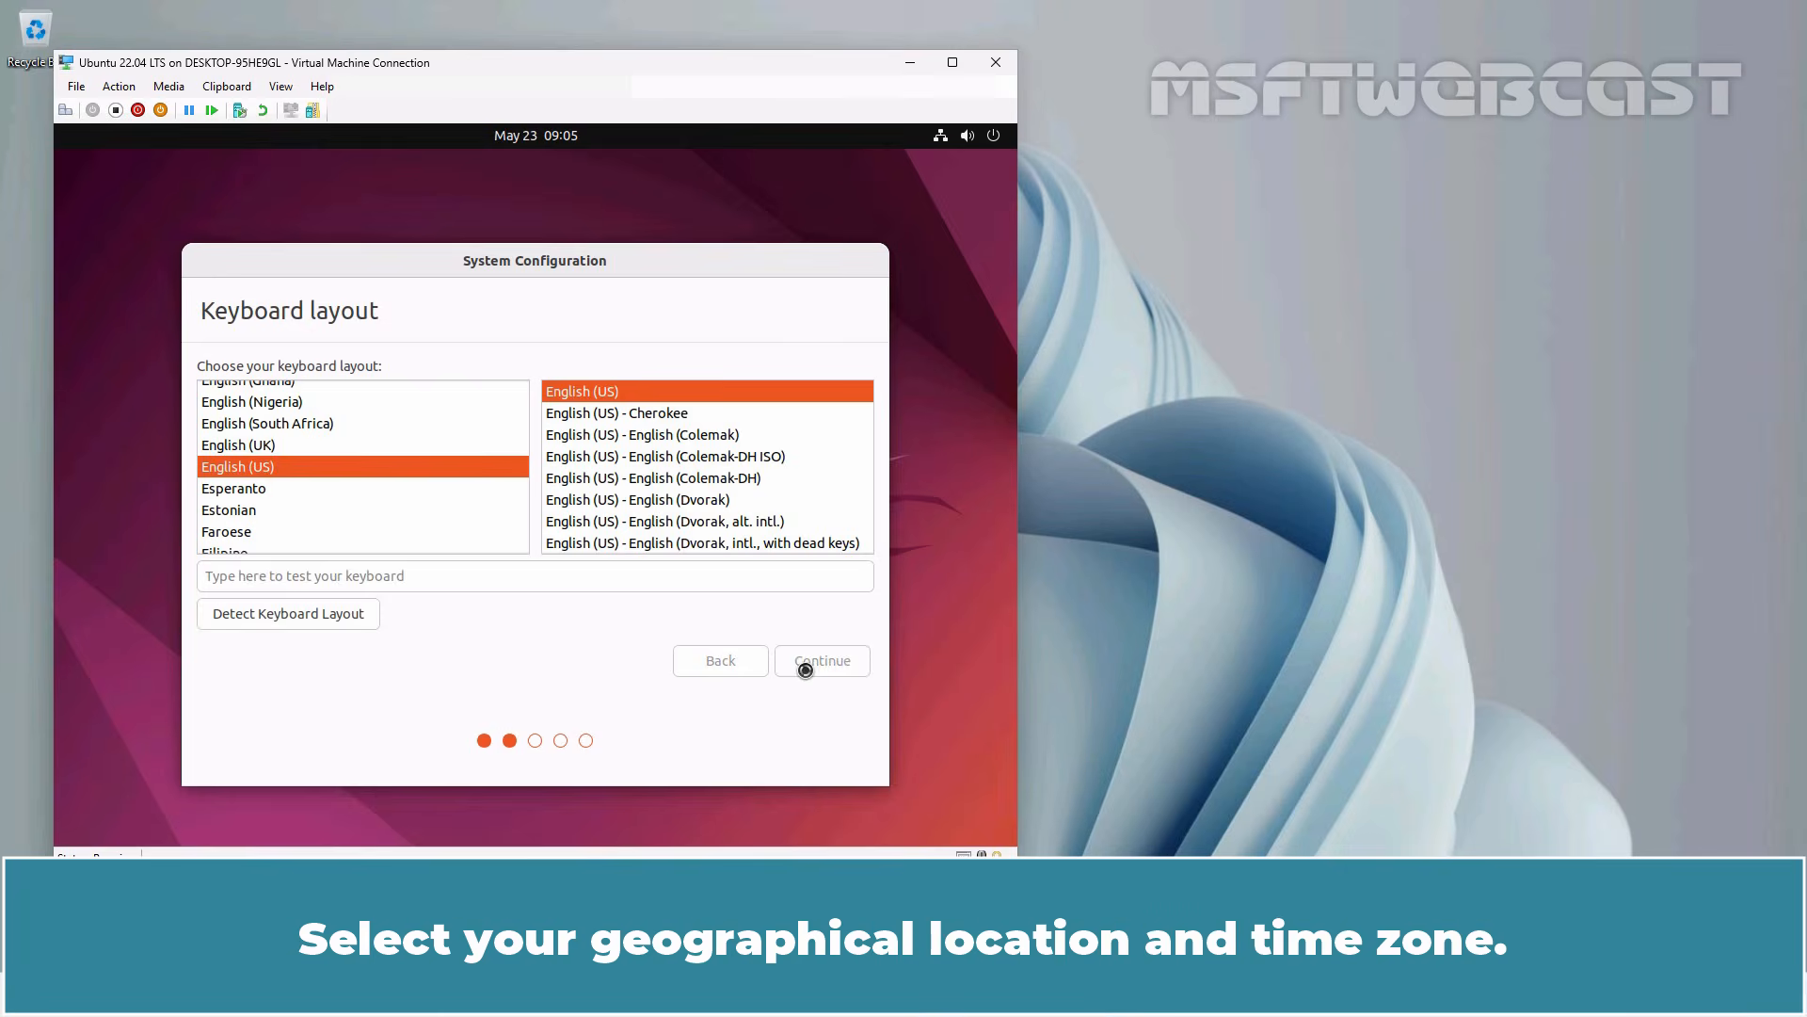
{"action": "left_click", "coordinate": [804, 668]}
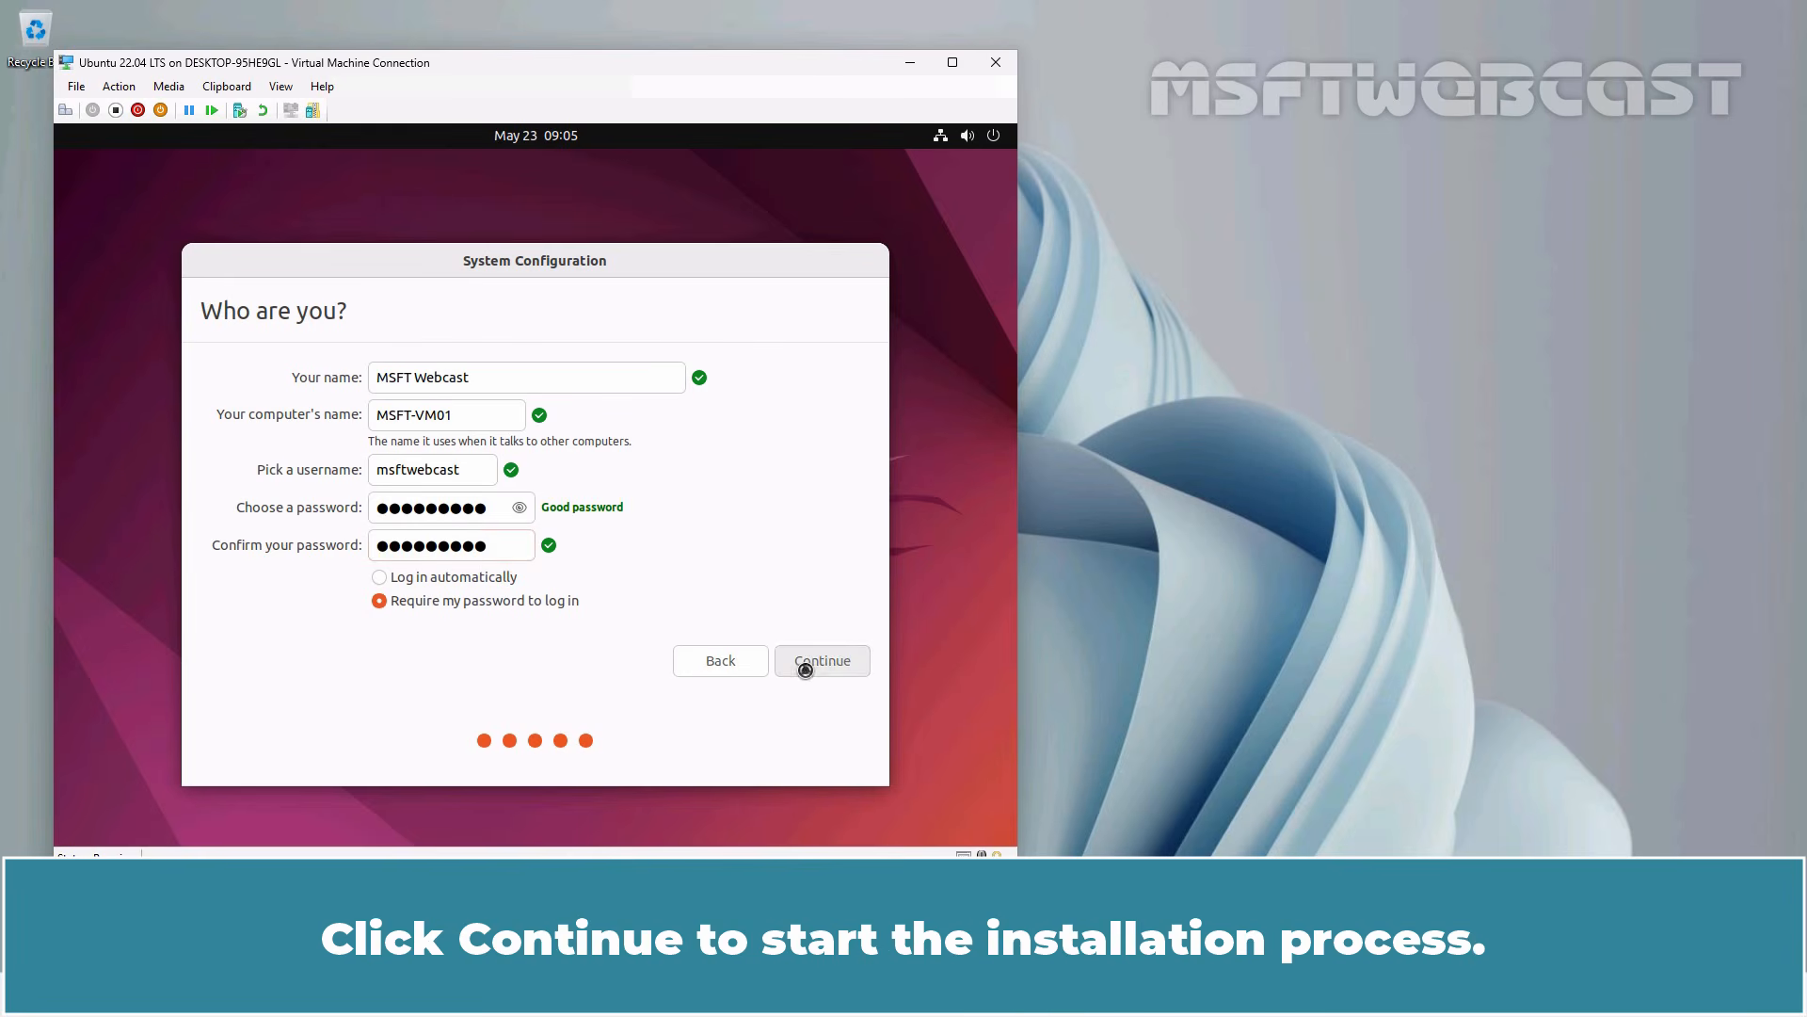
{"action": "left_click", "coordinate": [805, 670]}
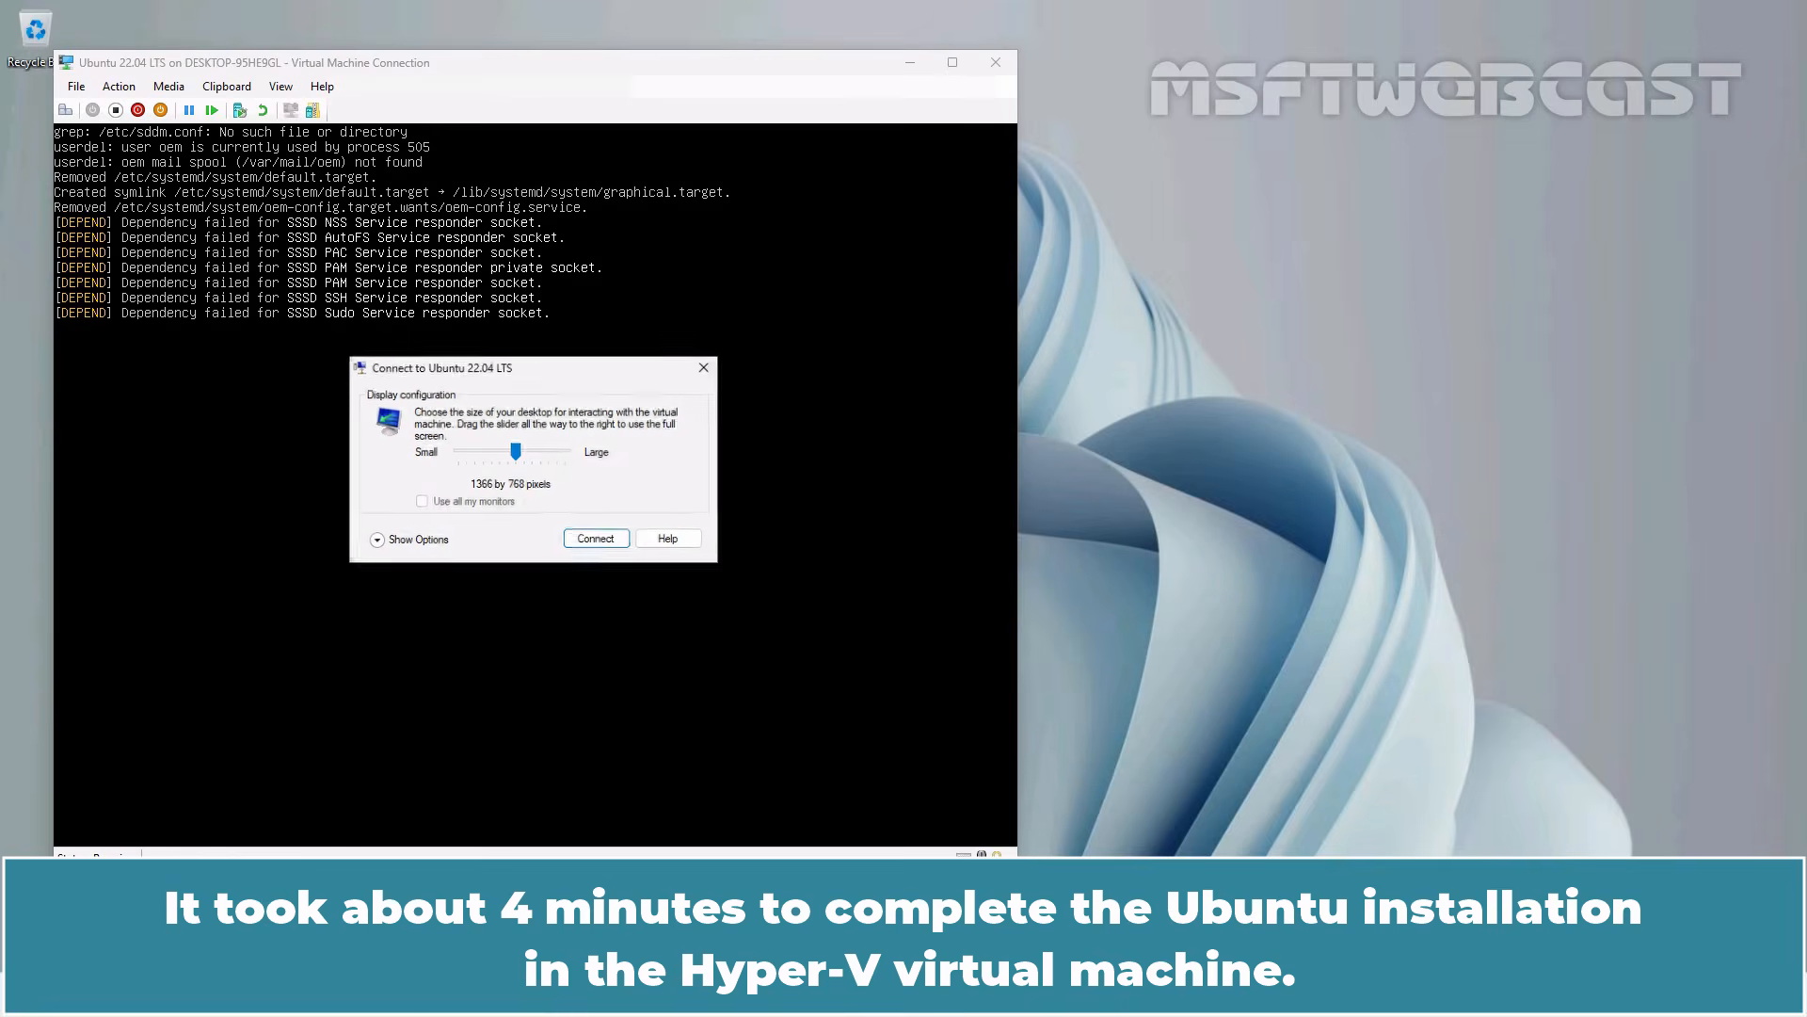
Step: Connect to the virtual machine at 1366 by 768 pixels and log in to the Xorg session with the account's username and password
{"action": "left_click", "coordinate": [598, 541]}
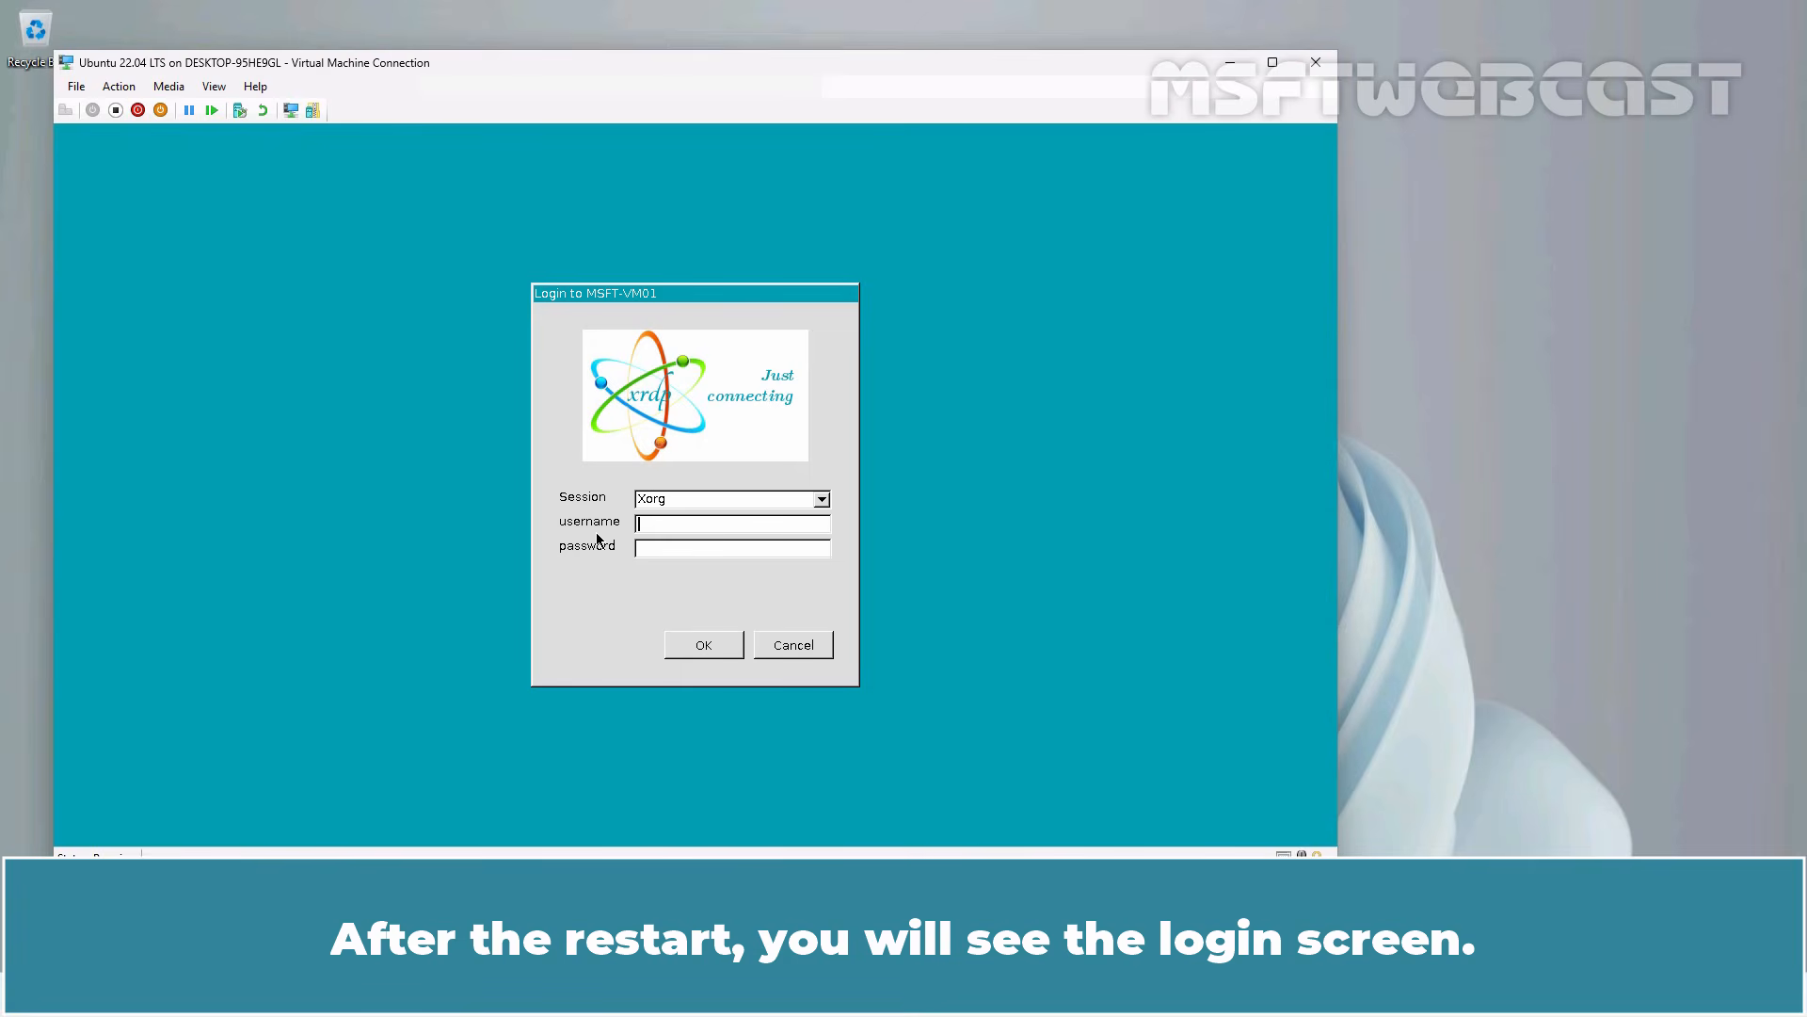
{"action": "type", "text": "msftw"}
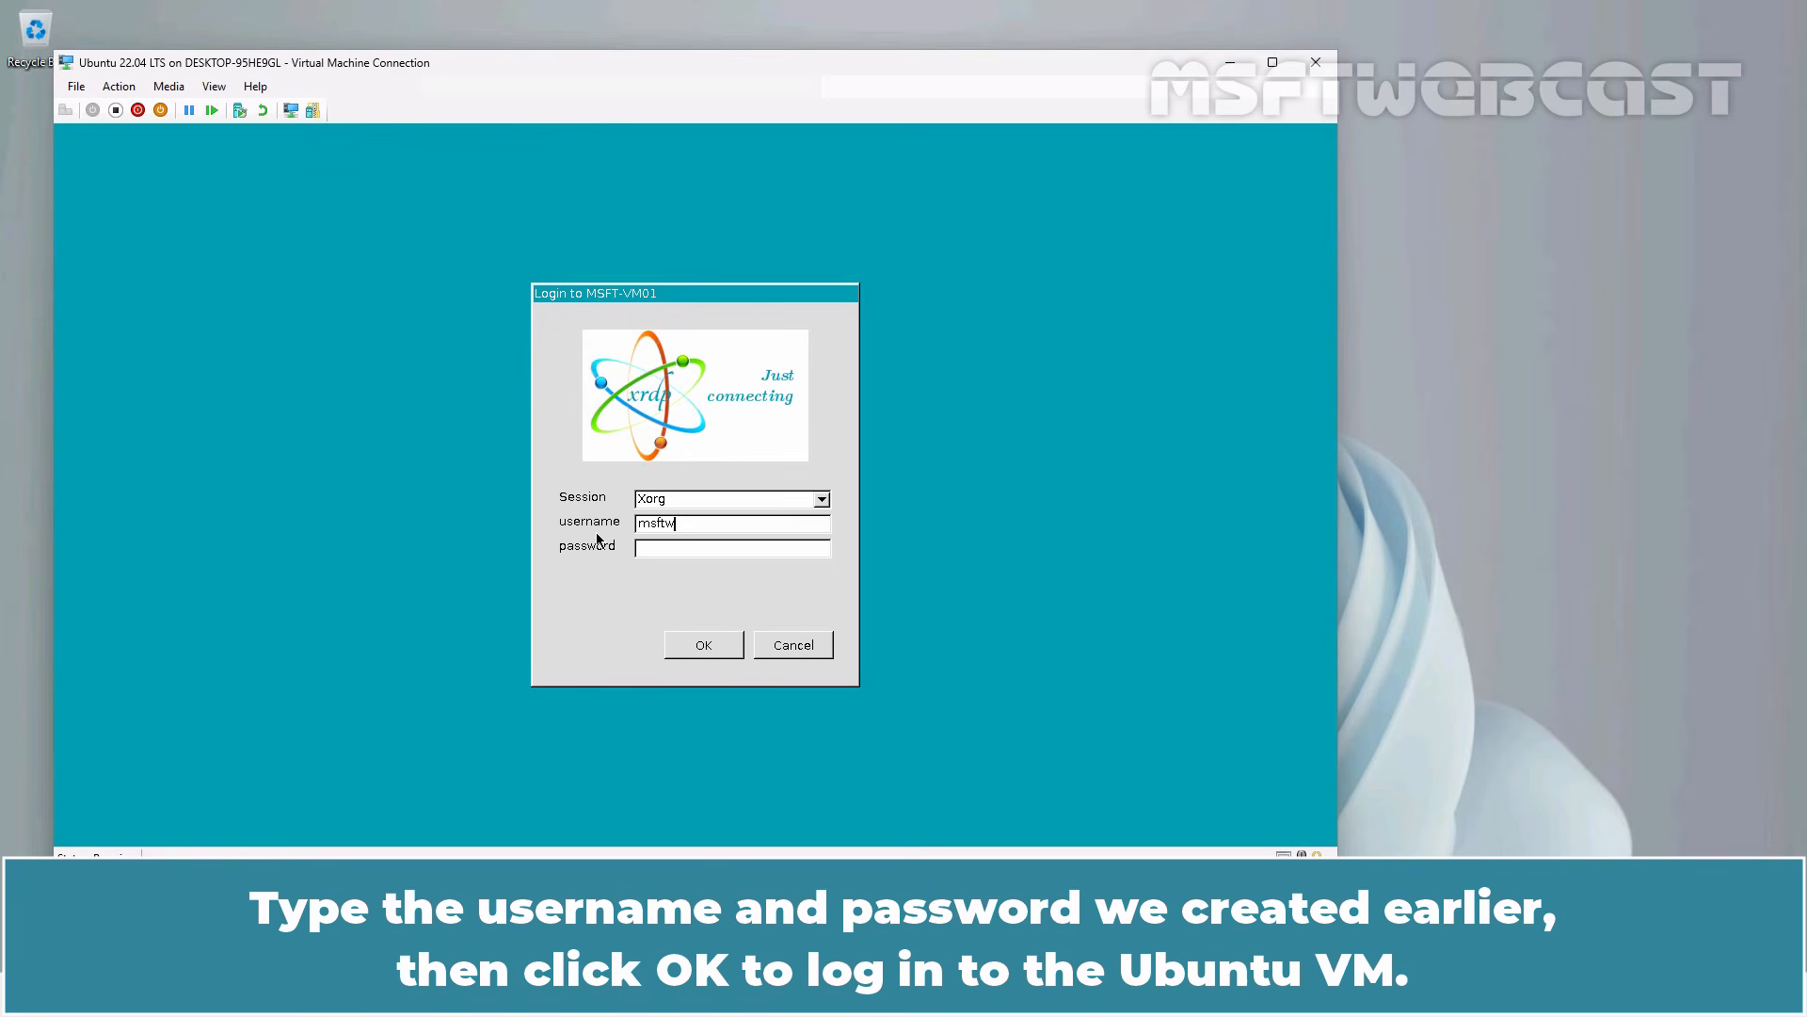
{"action": "type", "text": "ebcast"}
{"action": "key", "text": "Tab"}
{"action": "type", "text": "****"}
{"action": "left_click", "coordinate": [706, 646]}
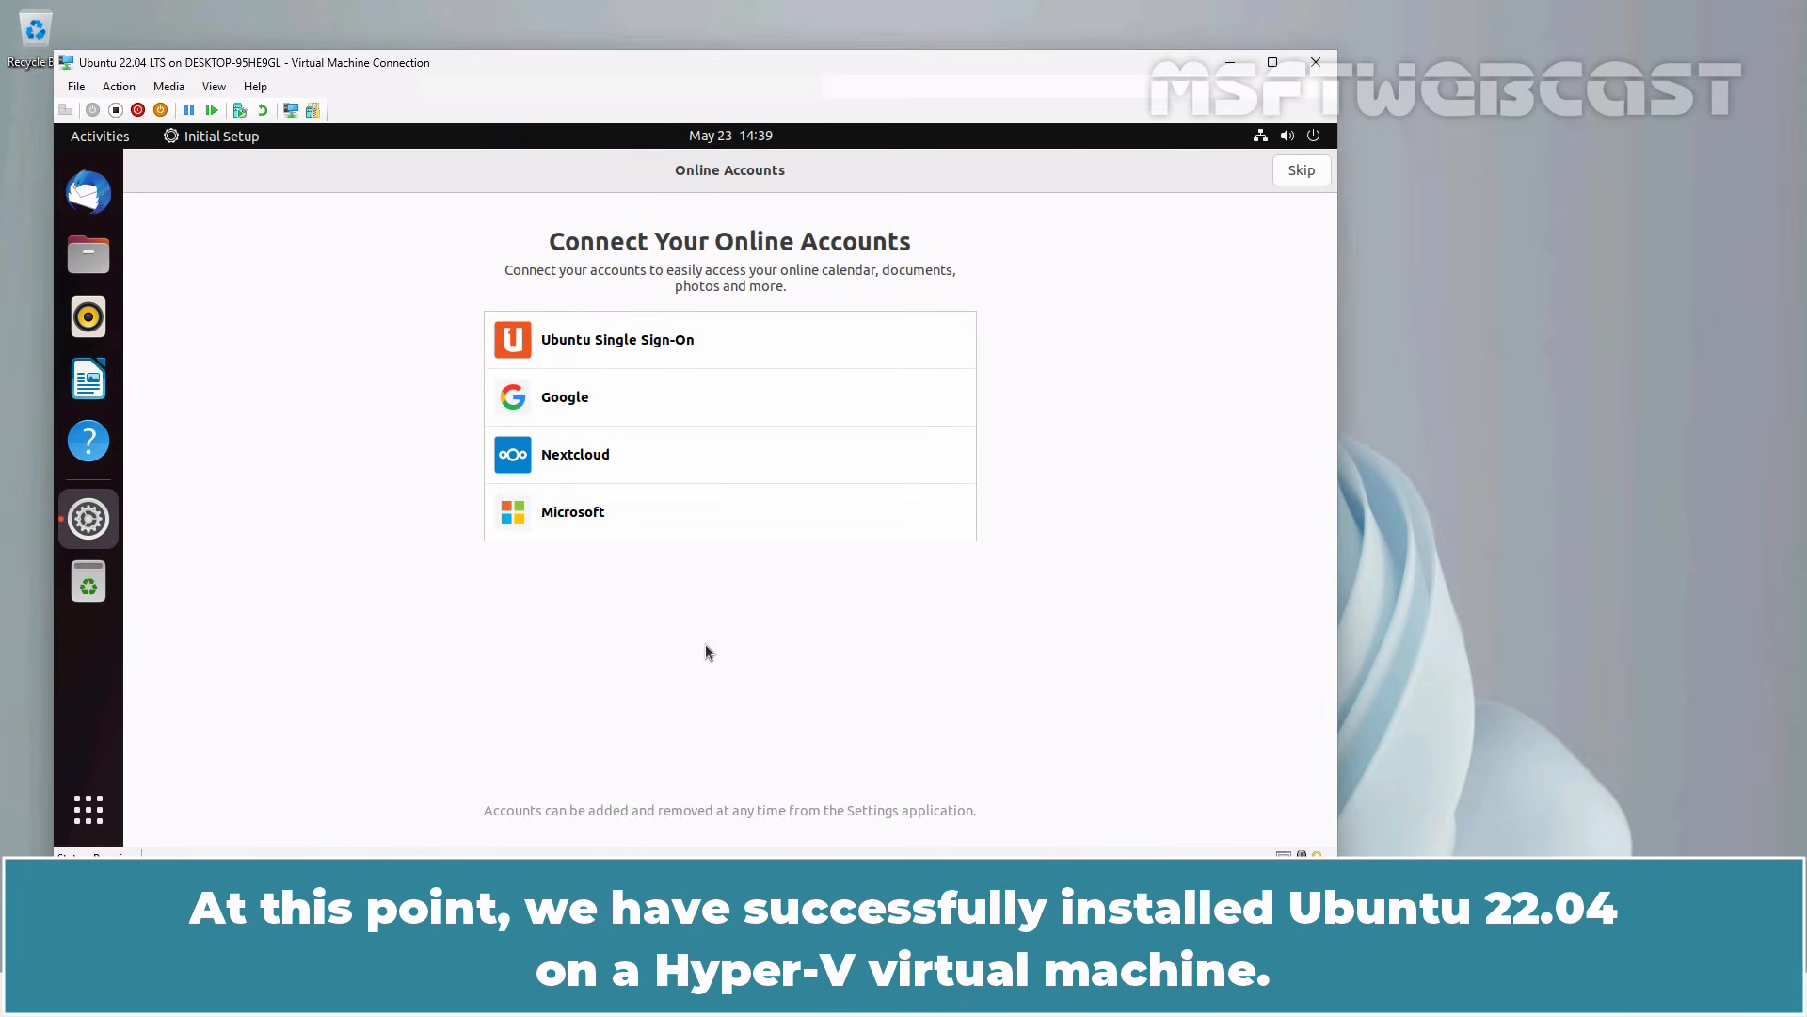
Step: Finish Ubuntu's initial setup, skipping online accounts and Livepatch and choosing not to send system info
{"action": "left_click", "coordinate": [1289, 179]}
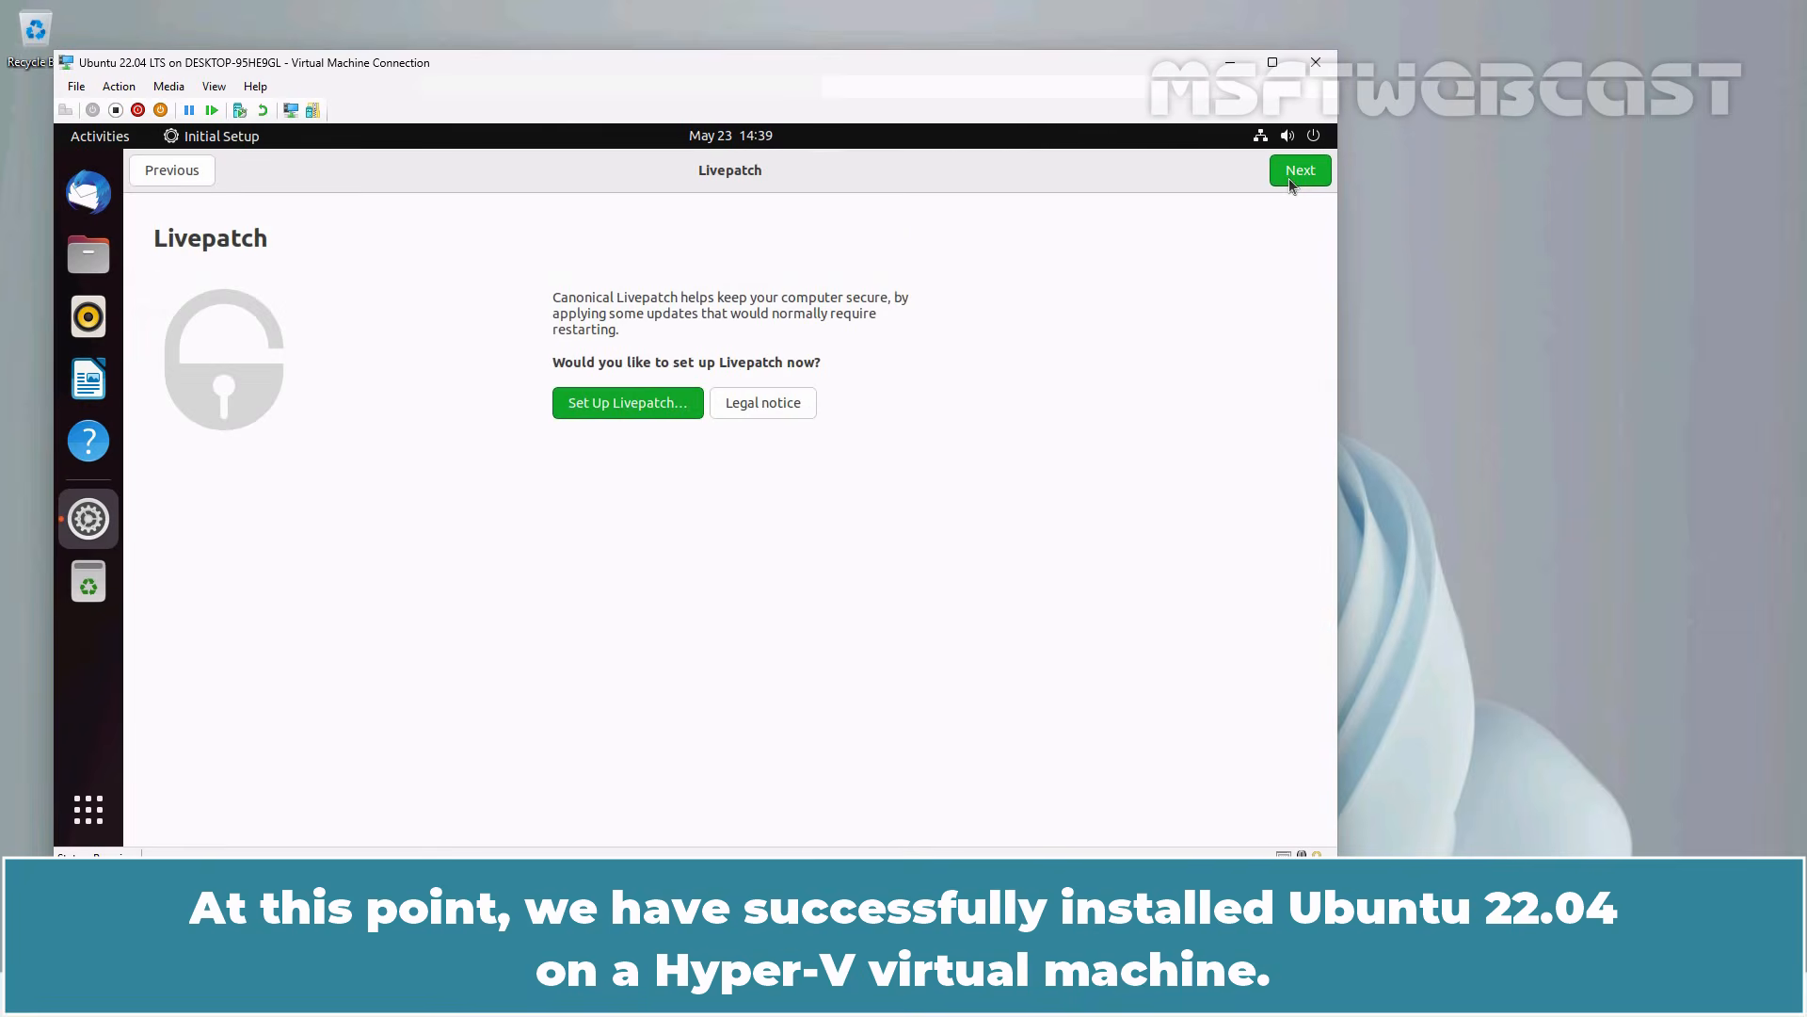
{"action": "left_click", "coordinate": [1290, 178]}
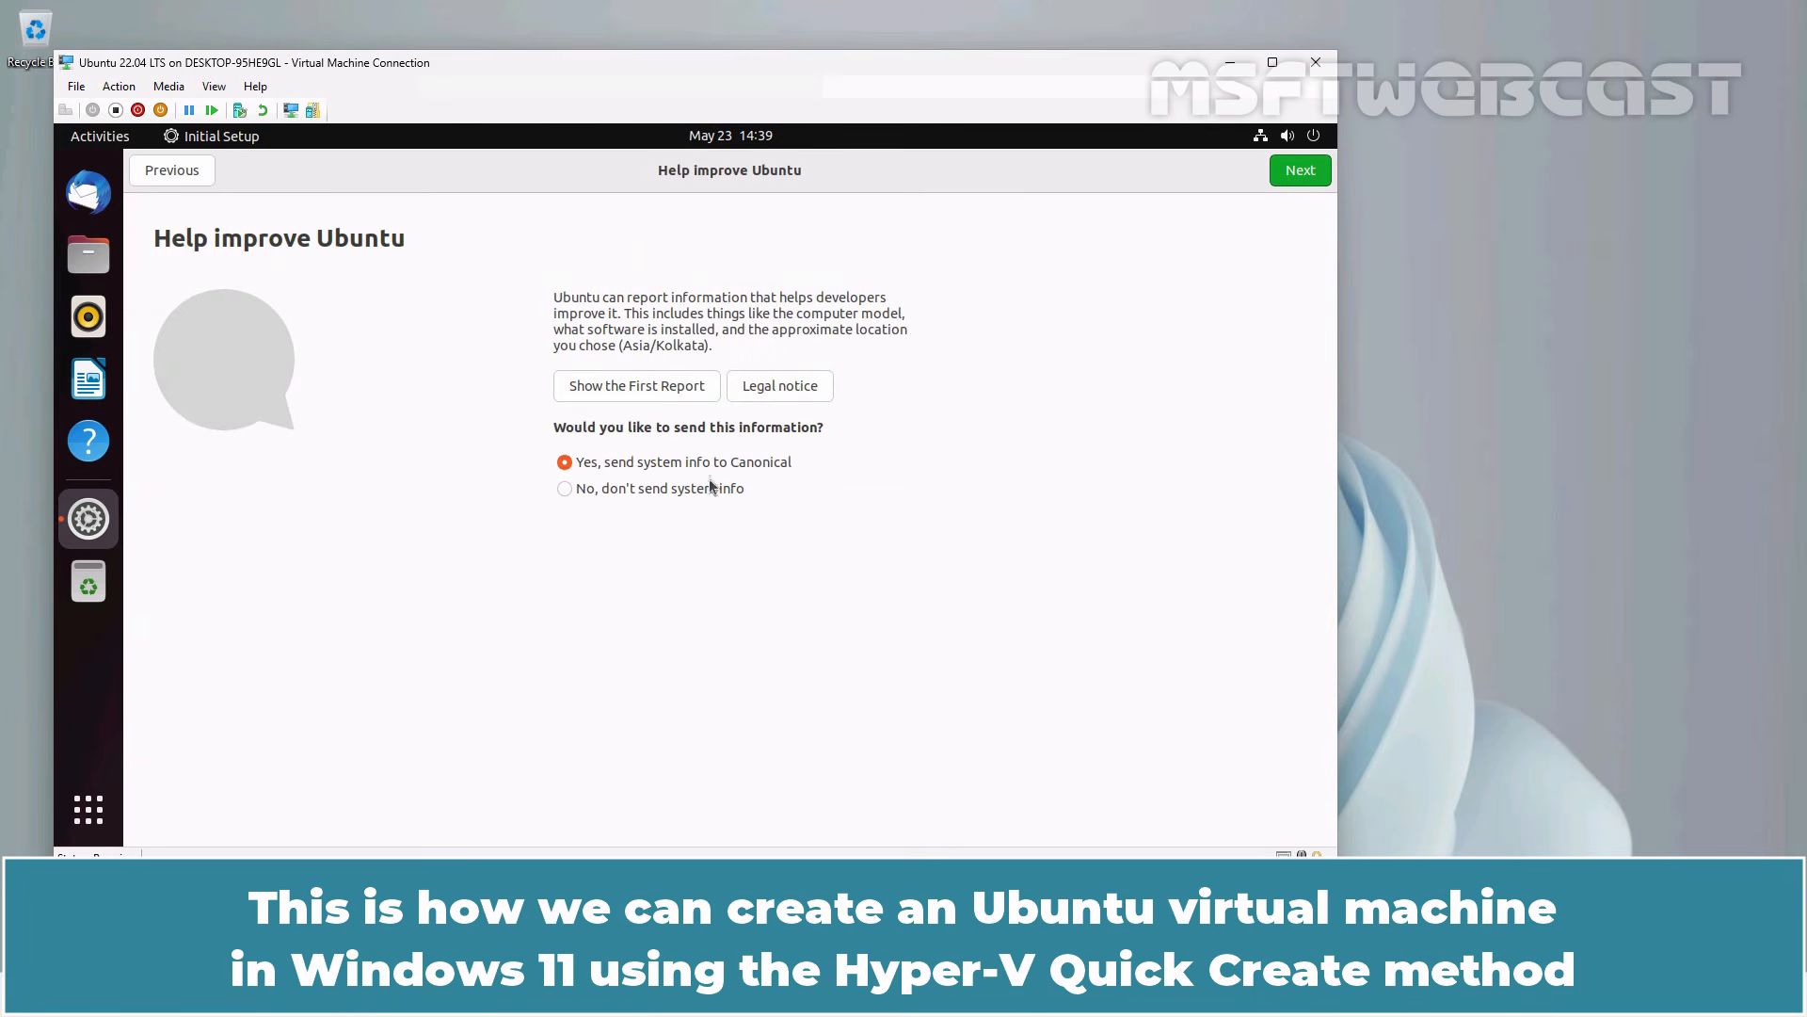
{"action": "left_click", "coordinate": [711, 486]}
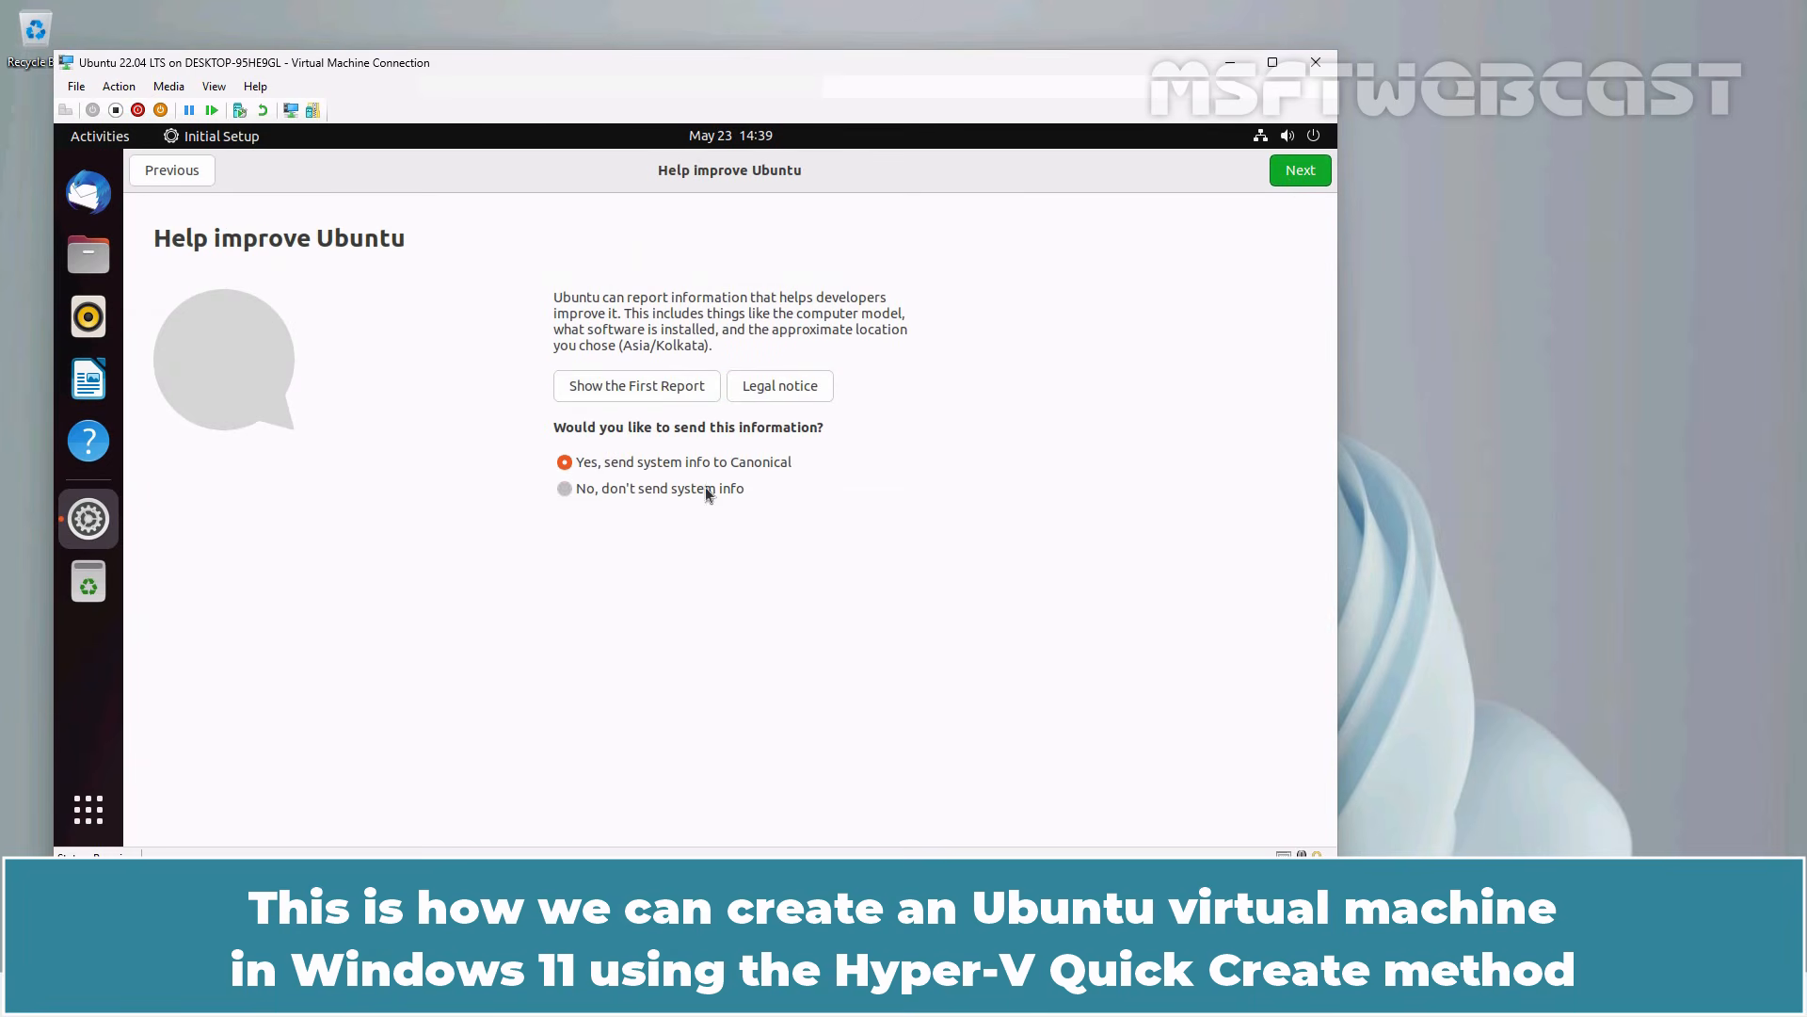
{"action": "left_click", "coordinate": [1301, 175]}
{"action": "left_click", "coordinate": [1303, 179]}
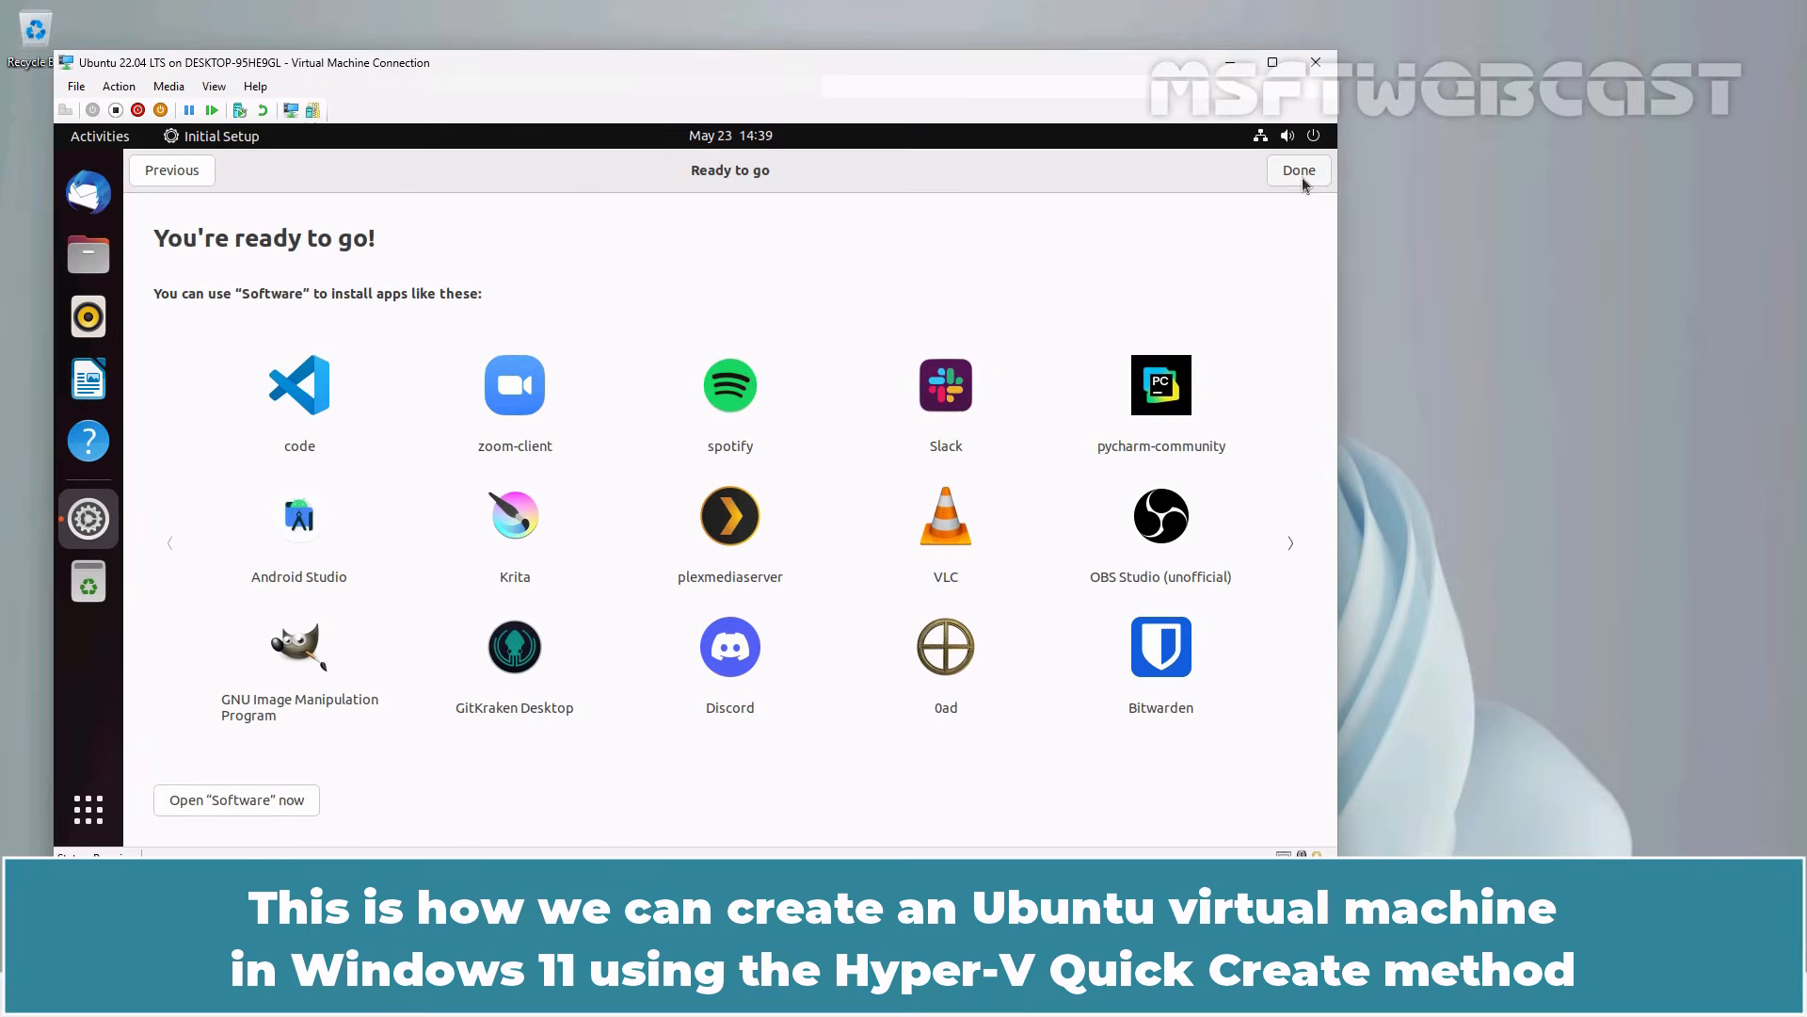
{"action": "left_click", "coordinate": [1305, 181]}
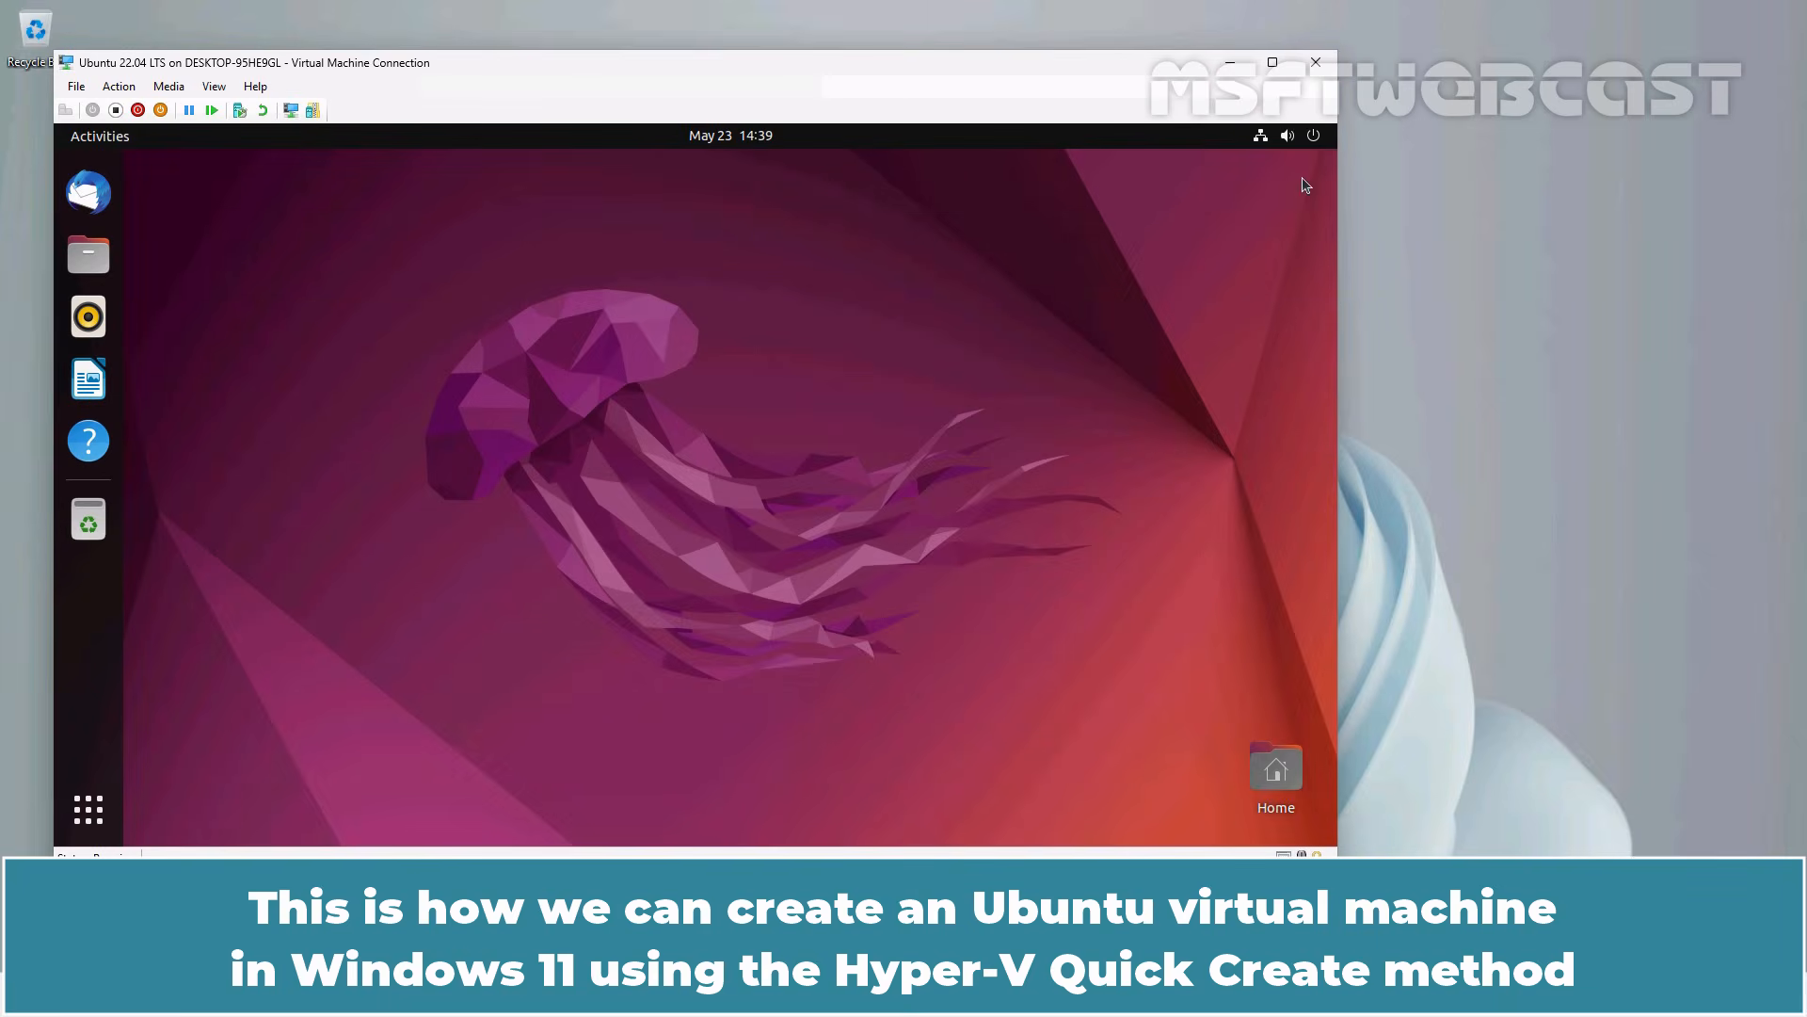
Step: Open the About page in Ubuntu's Settings to examine the system details, and maximize the window
{"action": "left_click", "coordinate": [91, 814]}
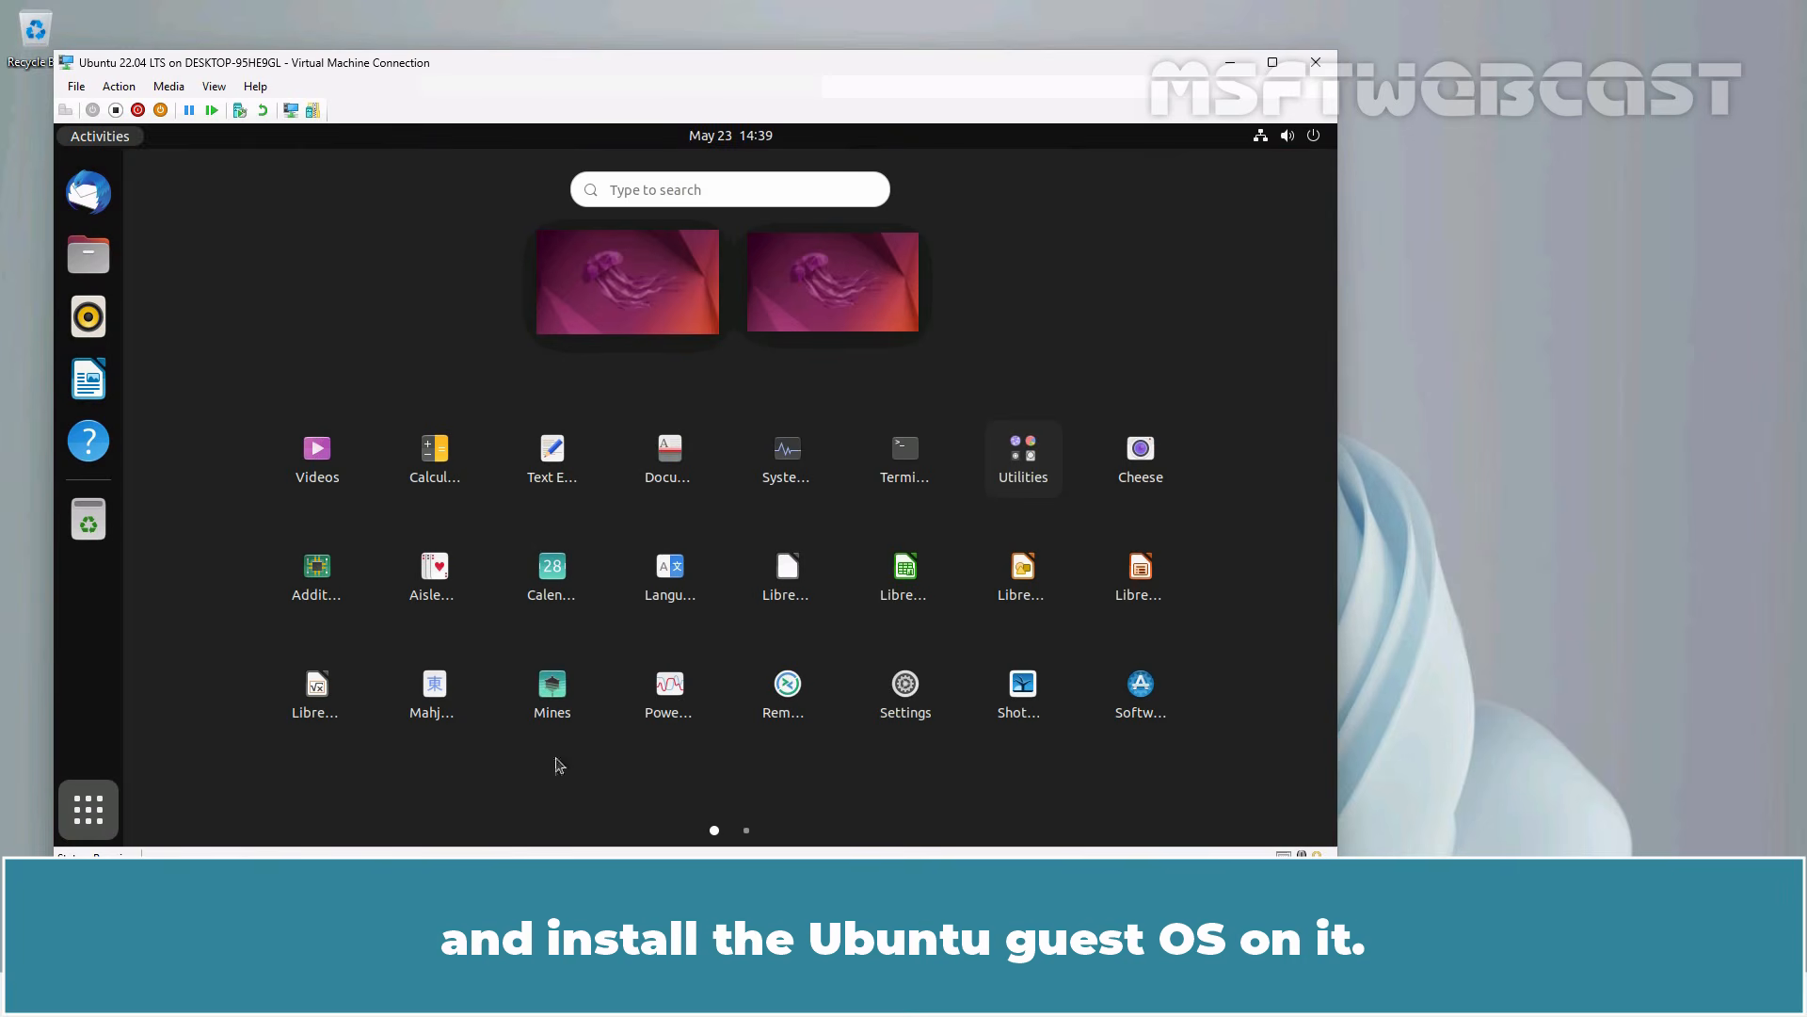
{"action": "left_click", "coordinate": [911, 697]}
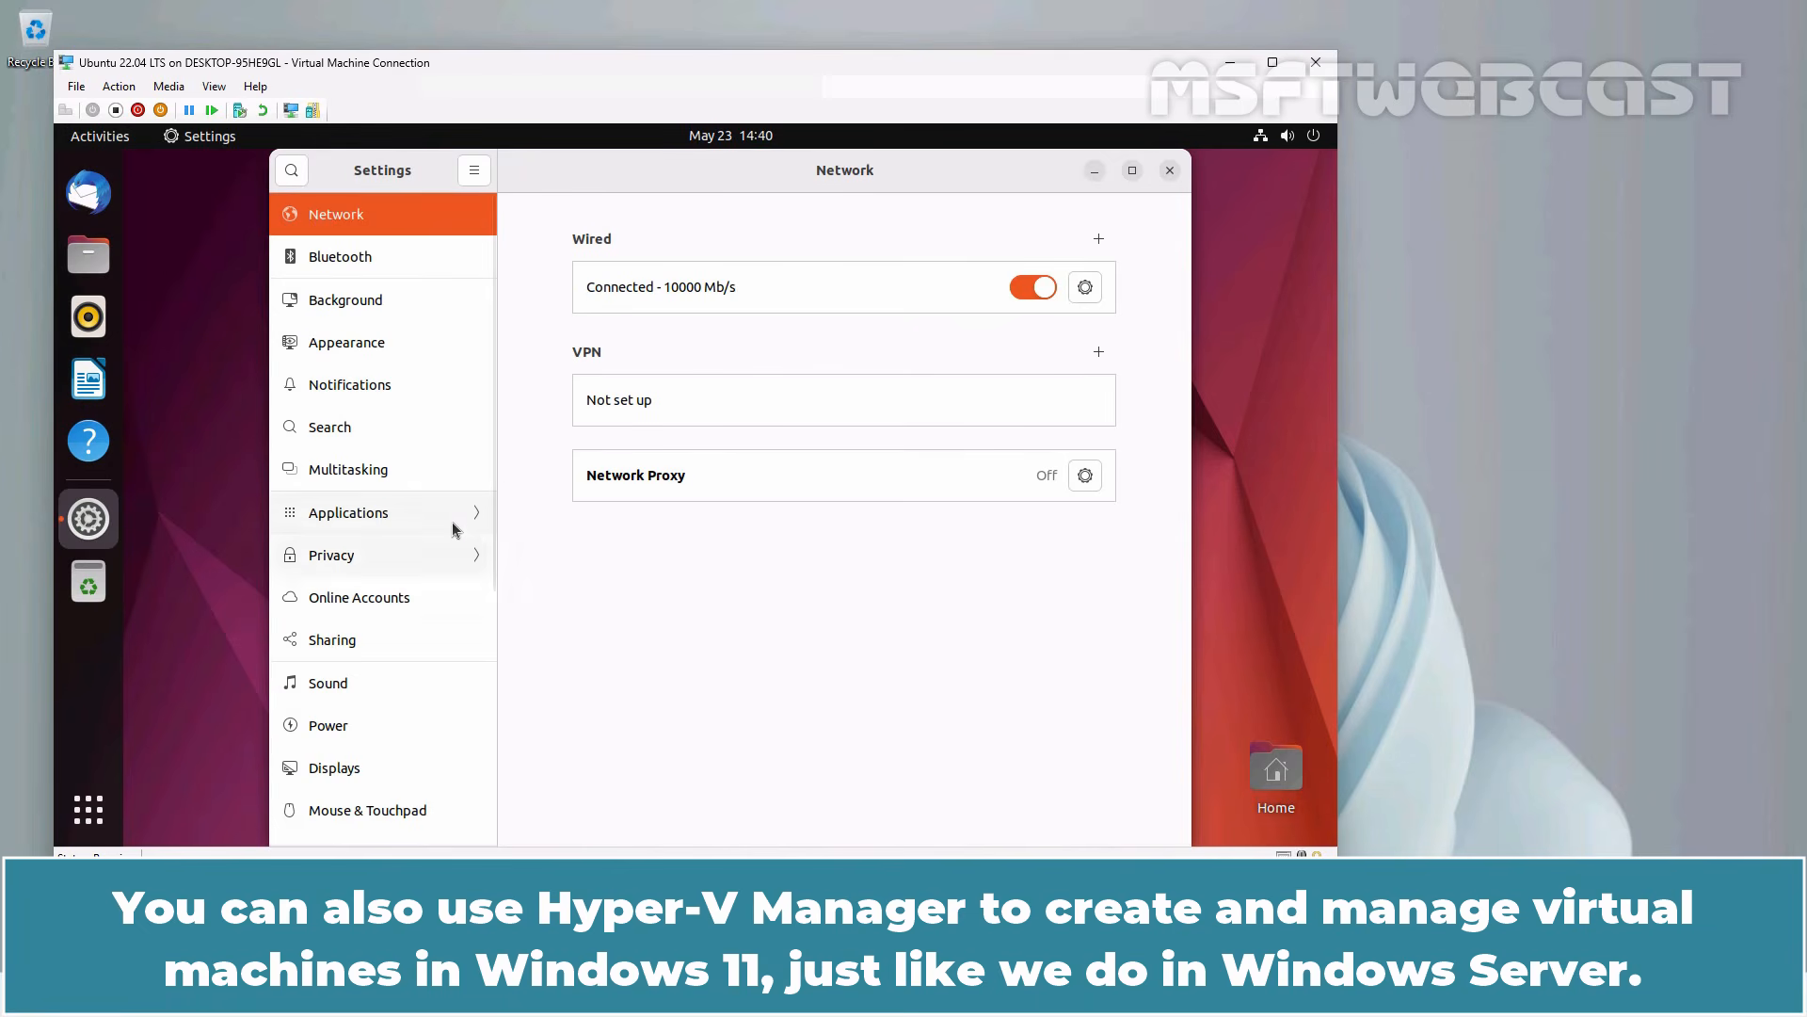
{"action": "left_click_drag", "start_coordinate": [489, 485], "coordinate": [471, 787]}
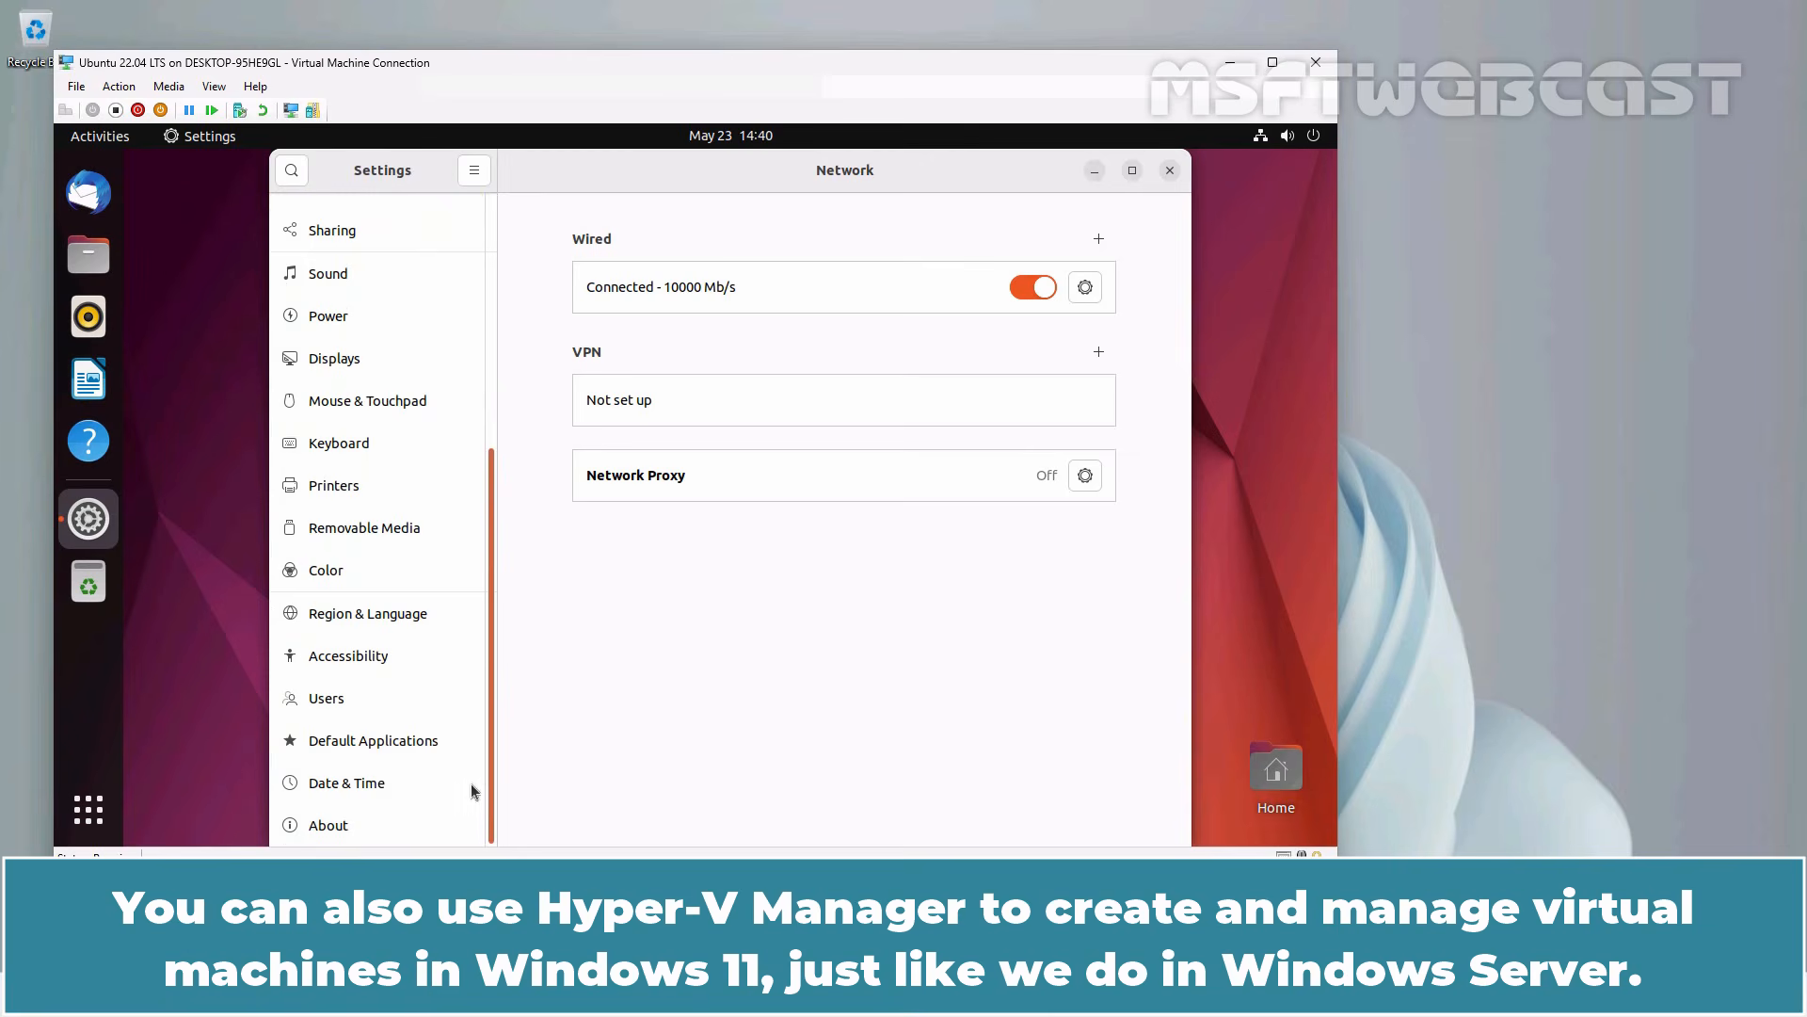
{"action": "left_click", "coordinate": [347, 832]}
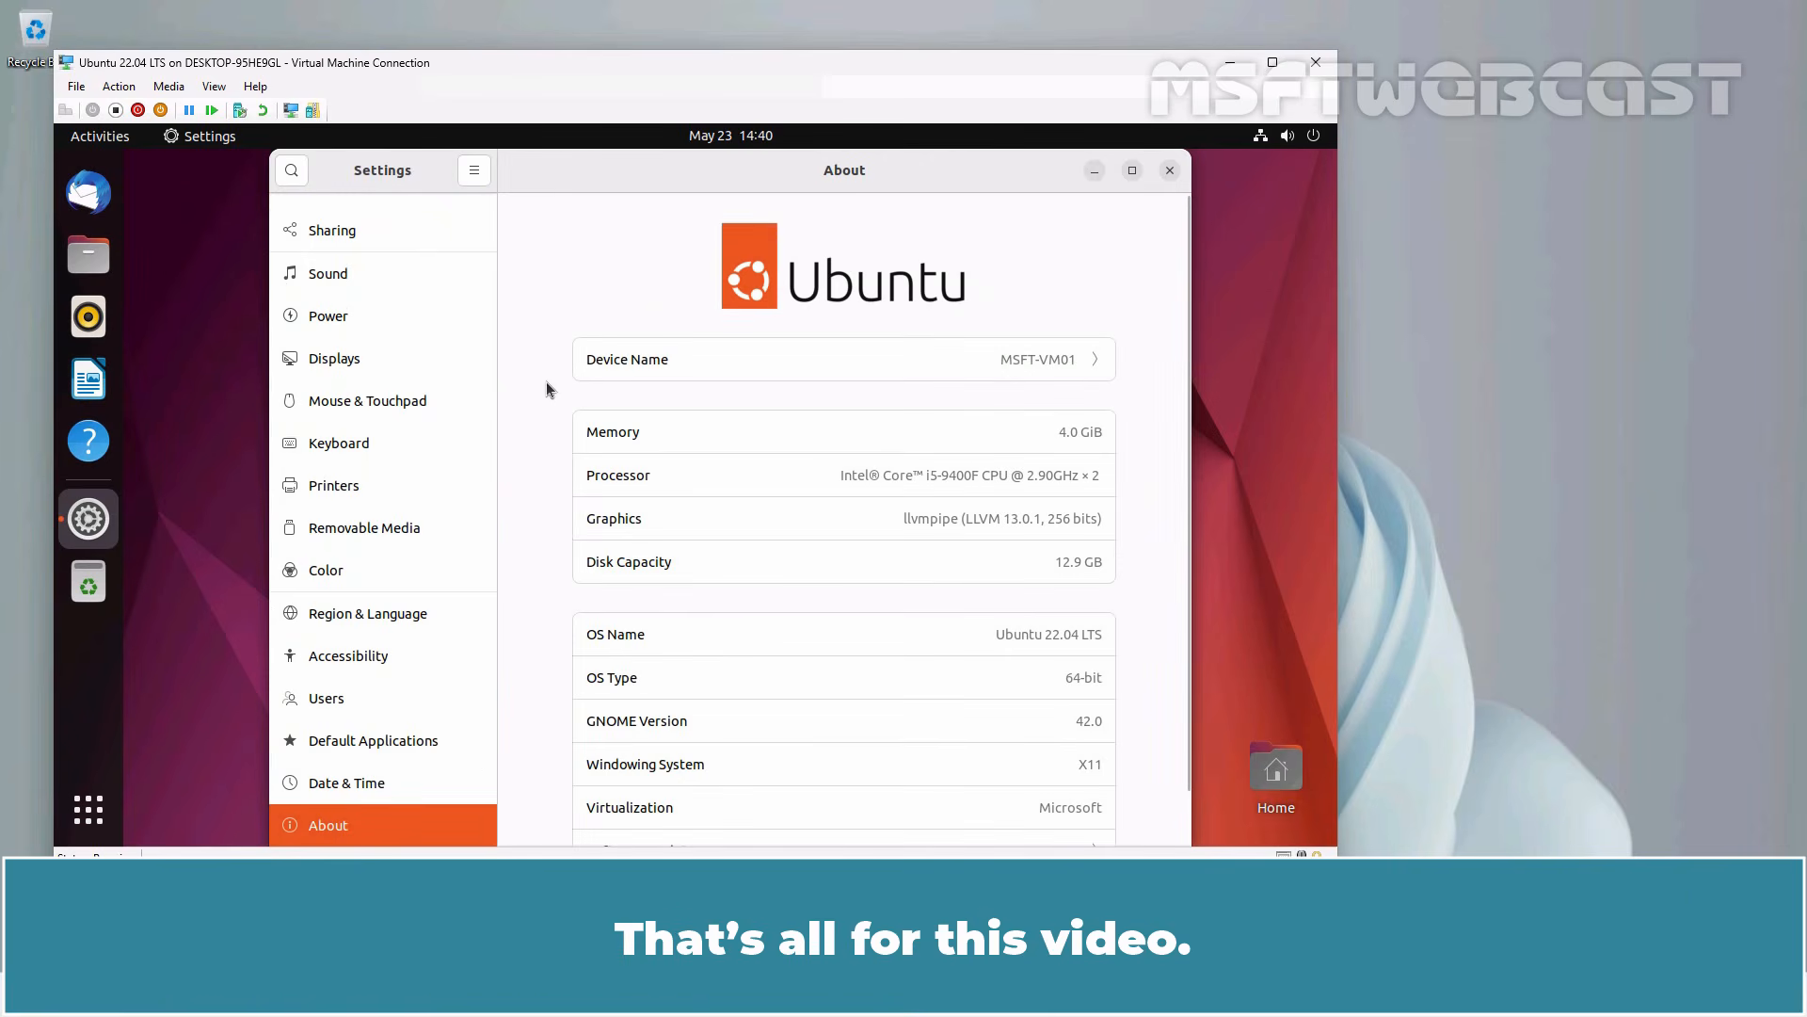
{"action": "left_click", "coordinate": [1132, 170]}
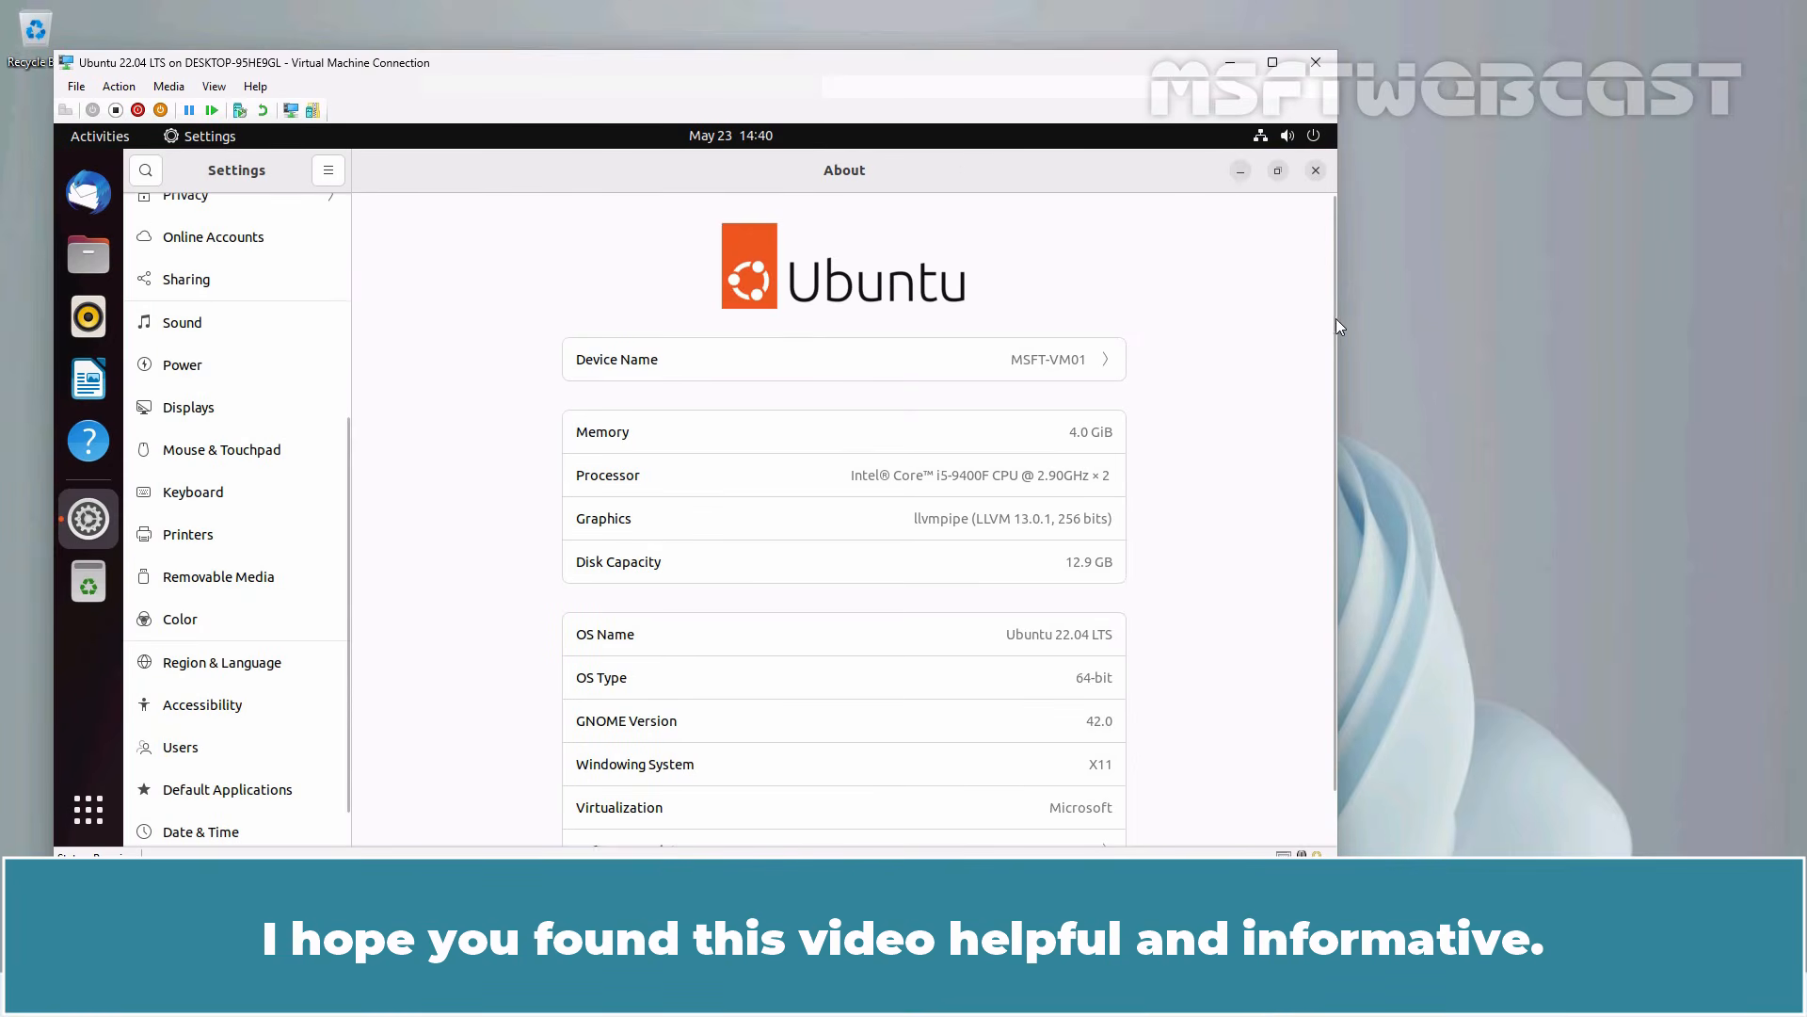